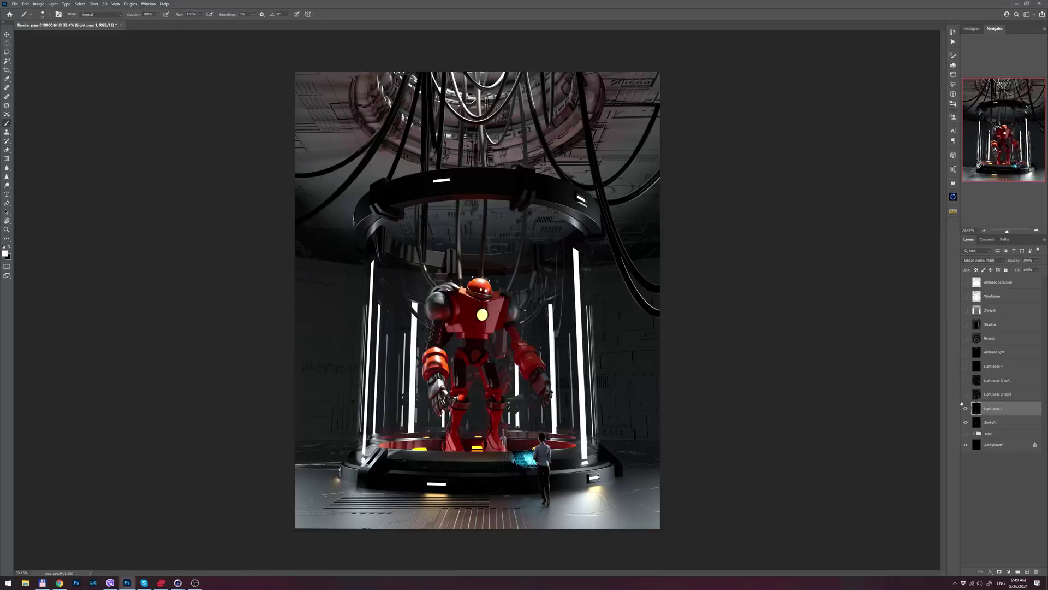
Step: Compare the composite with the Light pass 2 Right layer on and off, leaving it visible together with the other light passes
click(966, 395)
click(965, 395)
click(965, 394)
click(966, 394)
click(965, 394)
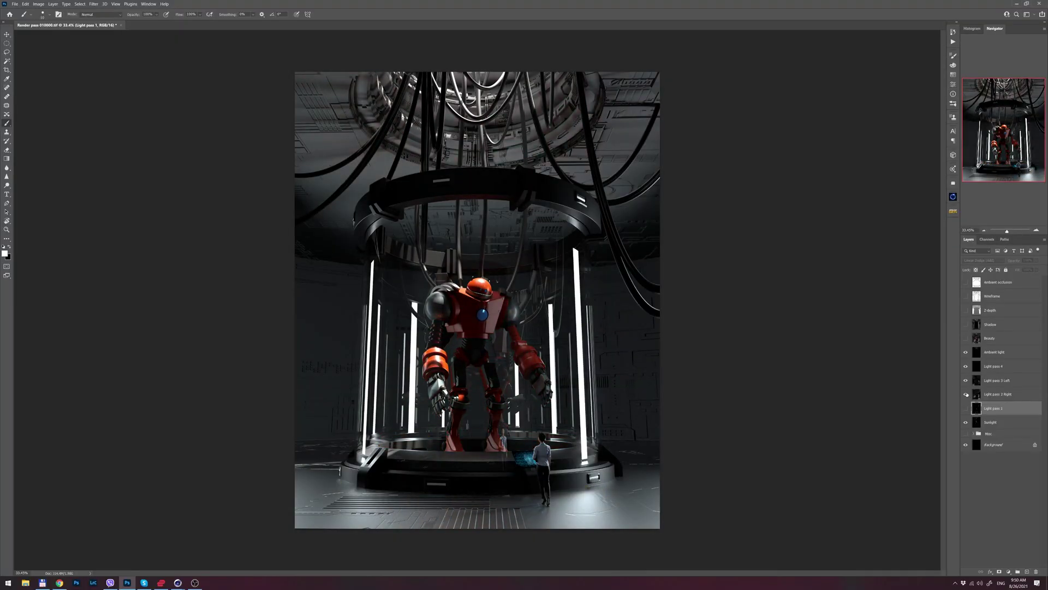
click(965, 394)
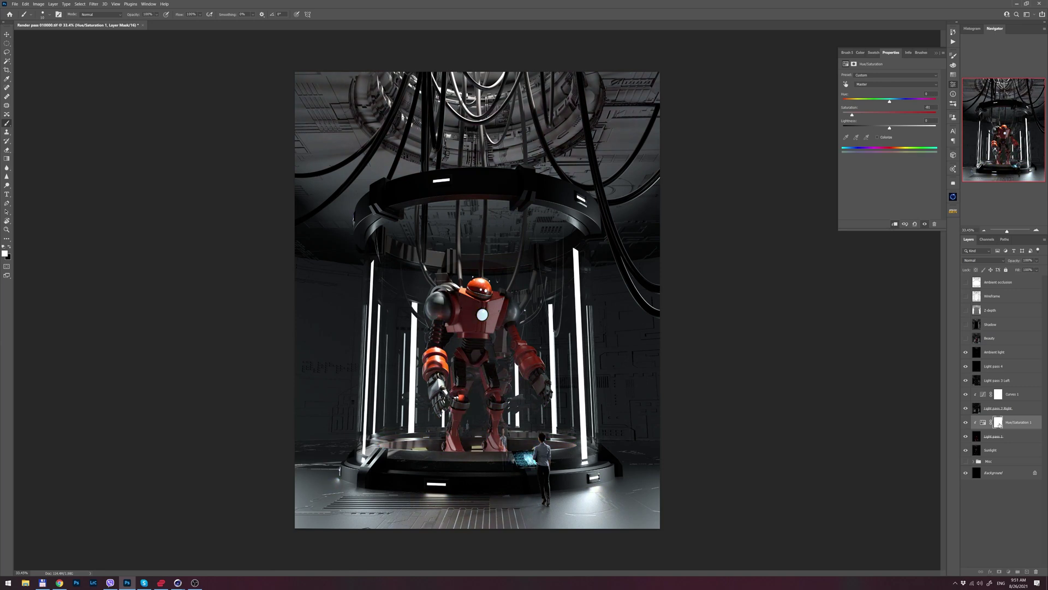
Step: Invert the Hue/Saturation 1 layer mask and brush it so the desaturation affects the ceiling and surroundings around the robot
click(998, 422)
key(ctrl+i)
key(ctrl+plus)
right_click(617, 214)
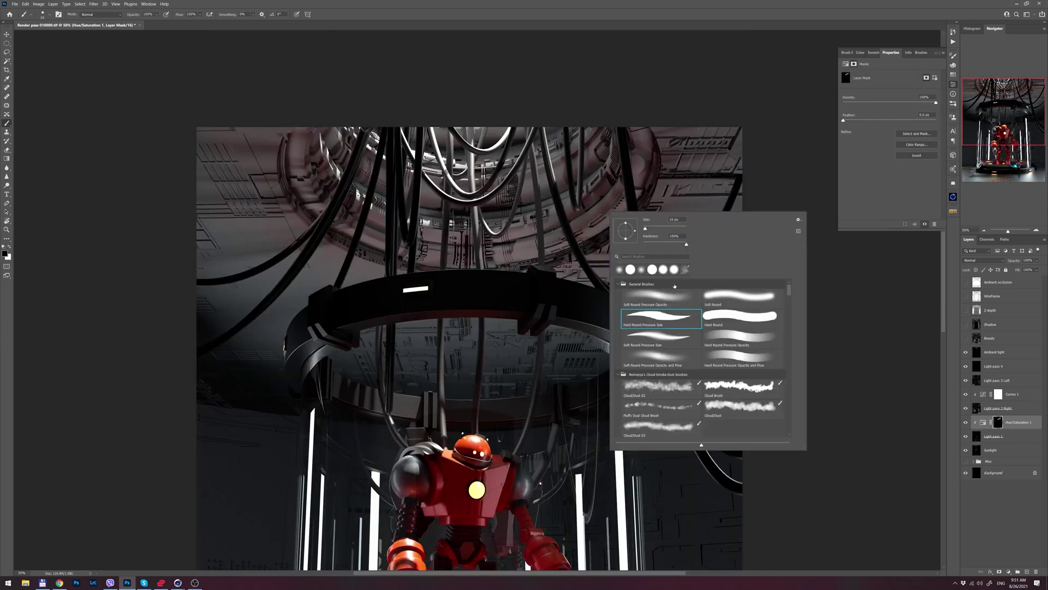
right_click(377, 203)
scroll(518, 392, down, 5)
right_click(464, 309)
key(Return)
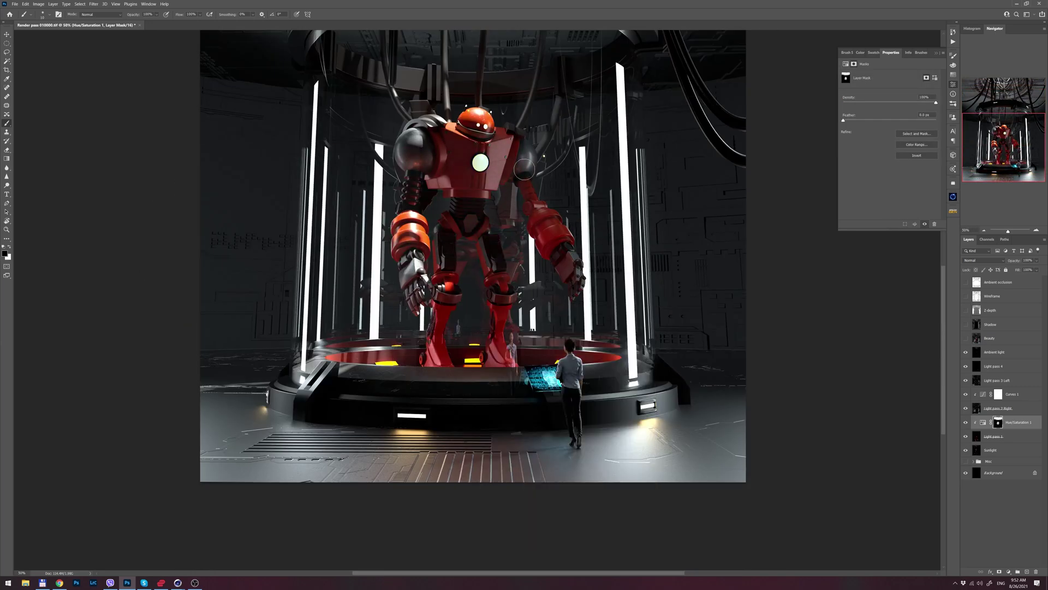
key(ctrl+0)
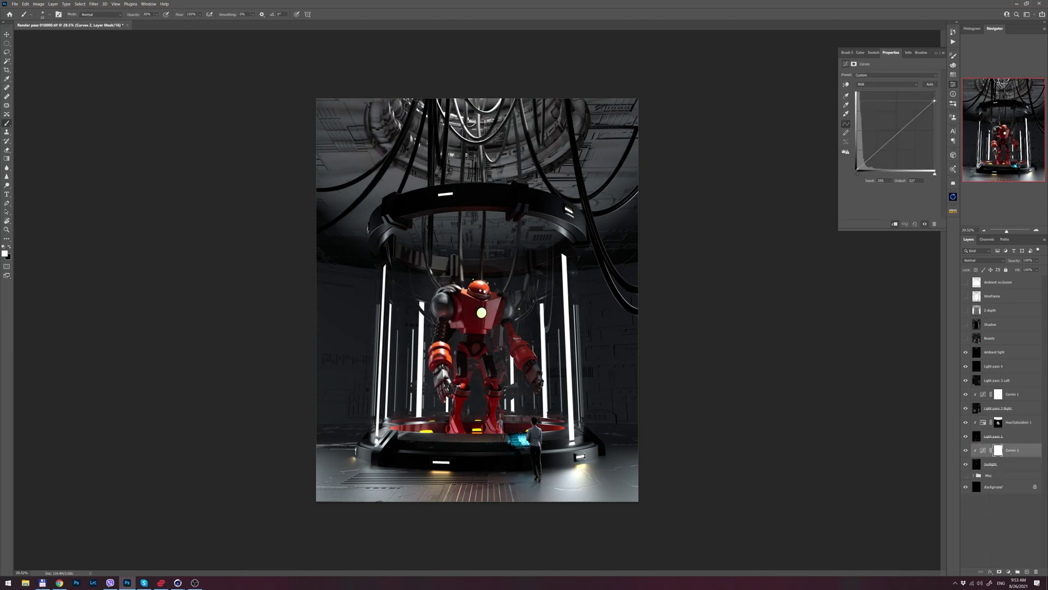
Step: Inspect the Ambient light, Beauty and Ambient occlusion passes by switching their visibility on and off
scroll(477, 299, up, 2)
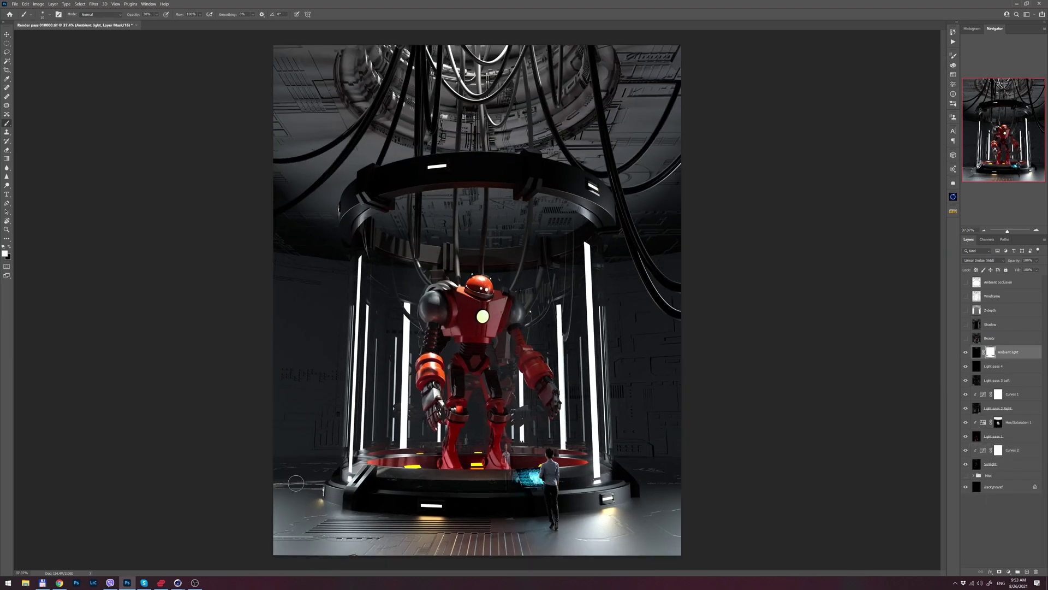
click(966, 350)
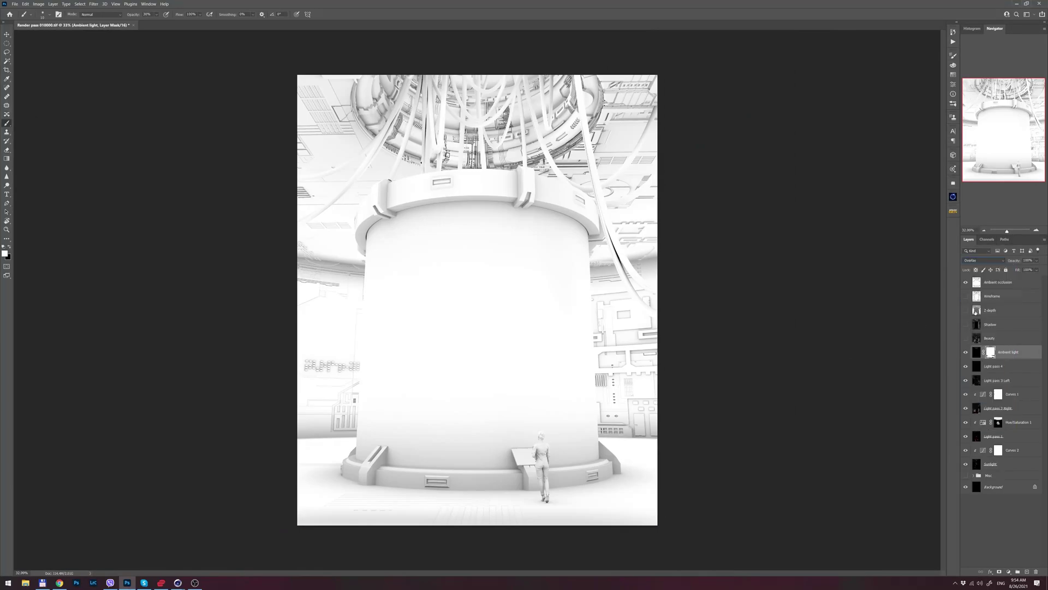
click(998, 281)
click(966, 338)
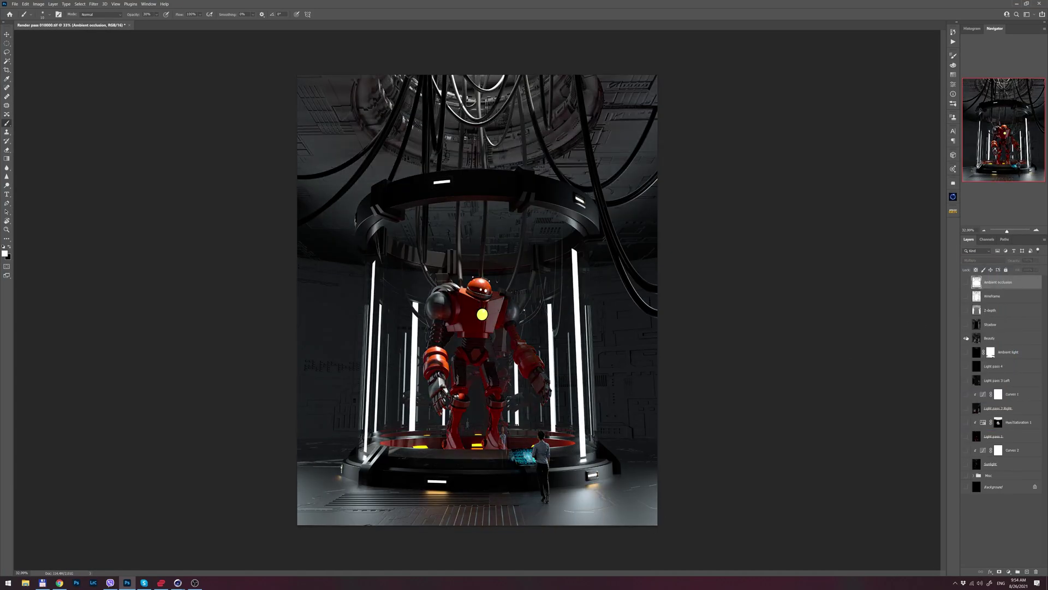
click(966, 282)
click(965, 281)
Step: Add a masked Hue/Saturation adjustment above the Ambient occlusion layer, reduce its saturation and compare the result on and off
click(1008, 571)
click(999, 480)
key(ctrl+z)
click(1008, 571)
click(999, 515)
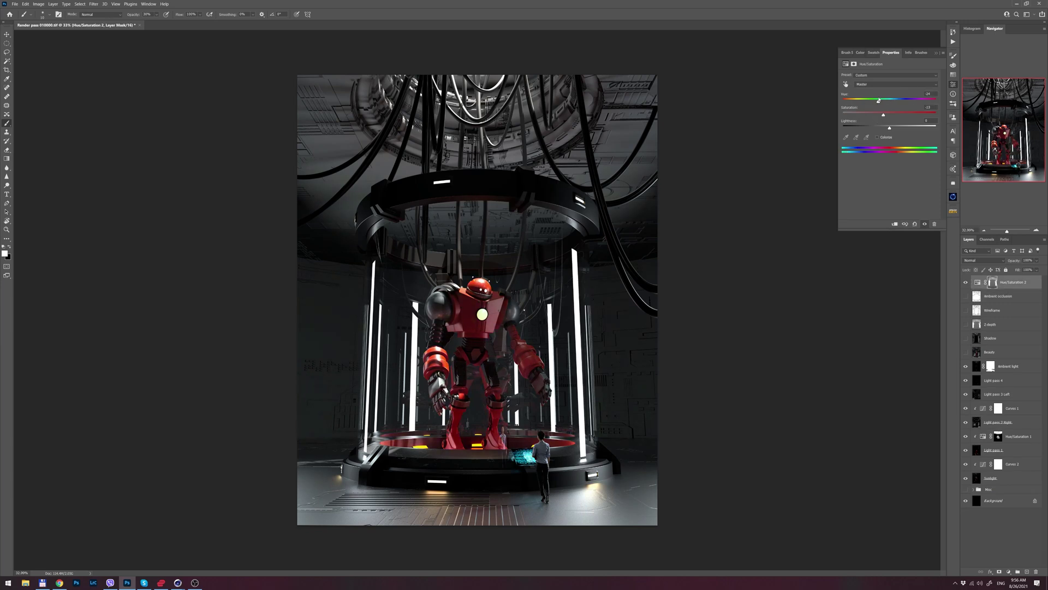
click(965, 283)
click(966, 283)
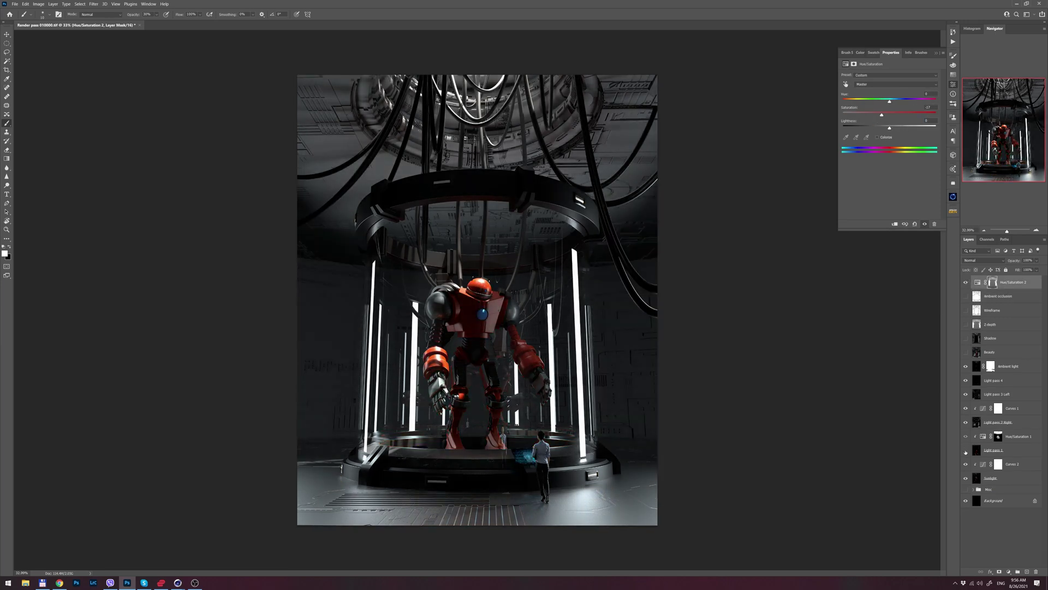
Step: Try a layer mask on the Light pass 3 Left layer to hide parts of its light
click(997, 393)
click(999, 571)
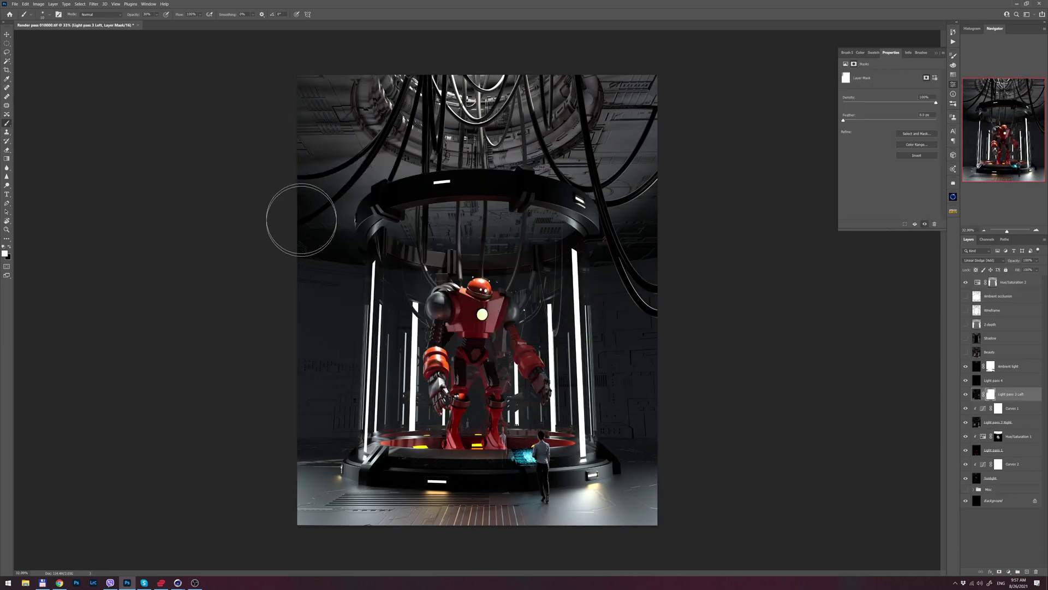
key(ctrl+minus)
click(1008, 366)
key(ctrl+j)
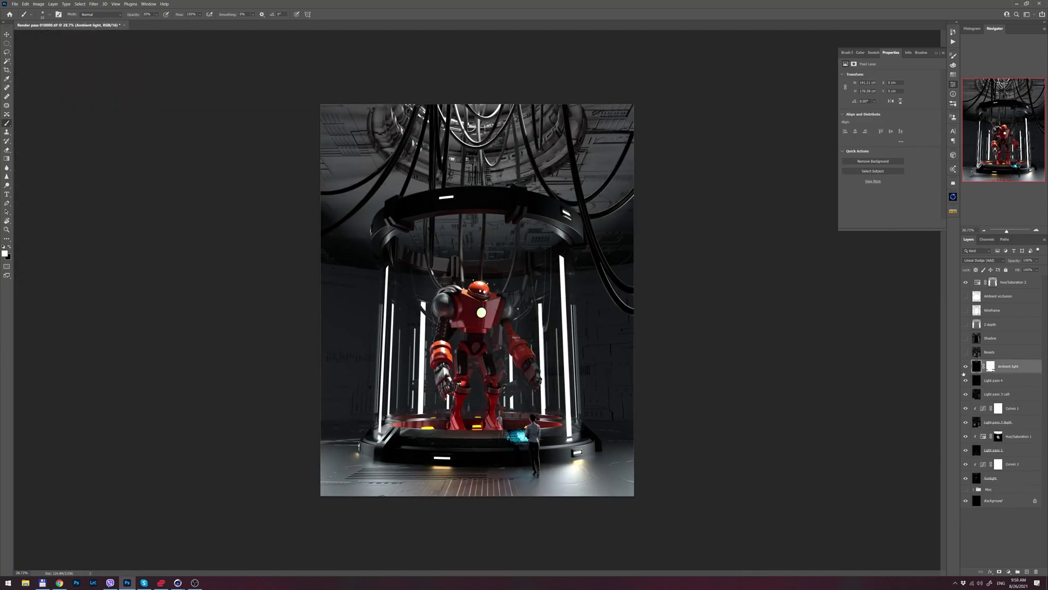
Step: Invert the Curves 1 mask and paint the adjustment back in over part of the robot
click(981, 409)
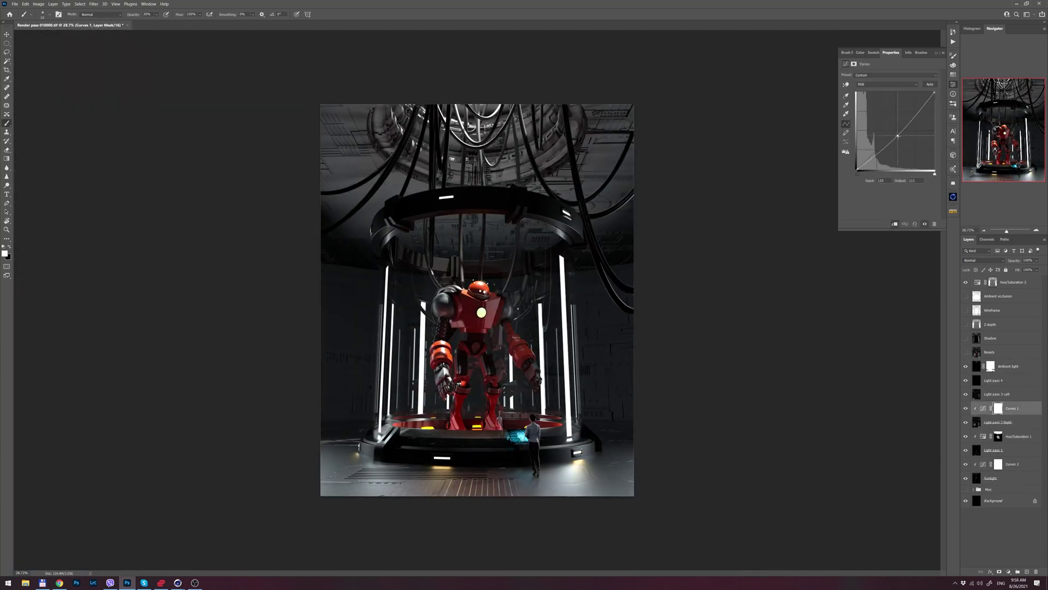
key(ctrl+i)
scroll(494, 314, up, 5)
scroll(505, 471, down, 6)
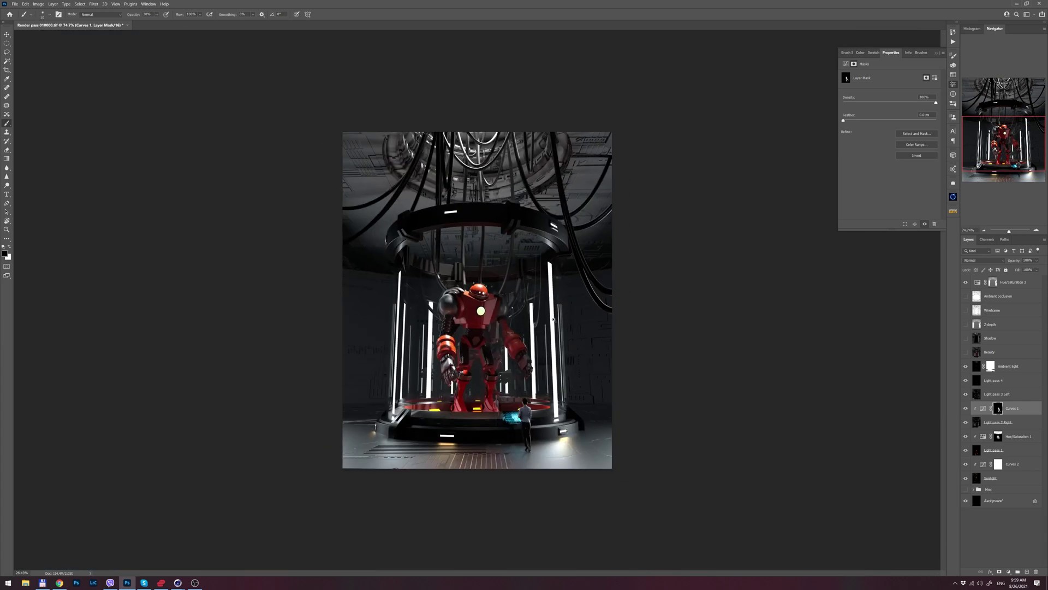
Step: Add a brightening Curves adjustment clipped to Light pass 3 Left, invert its mask and paint it in over the robot
key(ctrl+m)
key(ctrl+i)
scroll(439, 303, up, 4)
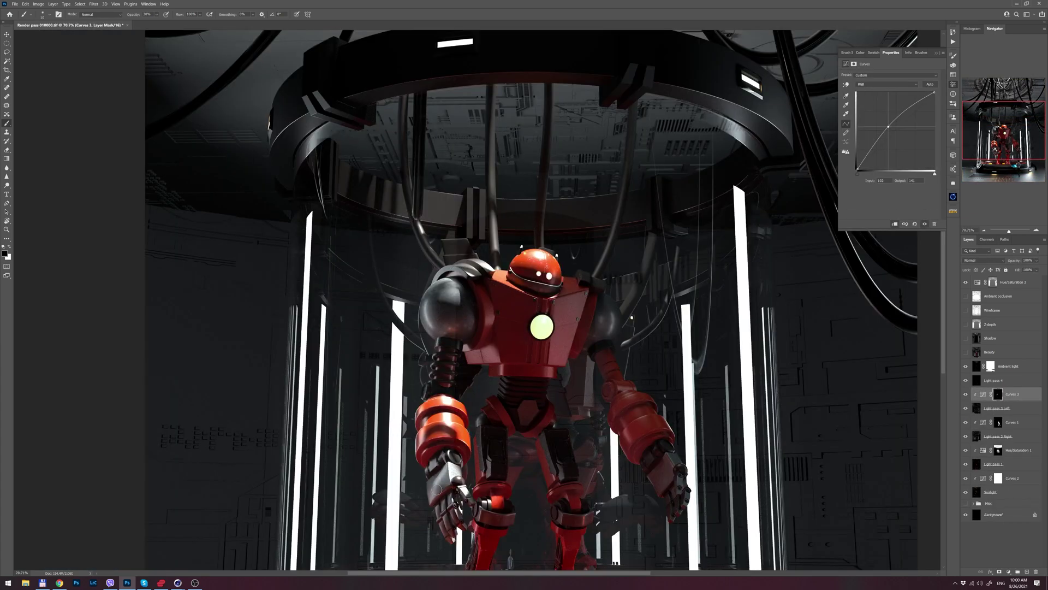
scroll(450, 538, down, 3)
Step: Switch to full screen mode and add a layer mask to the Light pass 1 layer
key(f)
click(999, 464)
click(999, 571)
scroll(522, 264, up, 6)
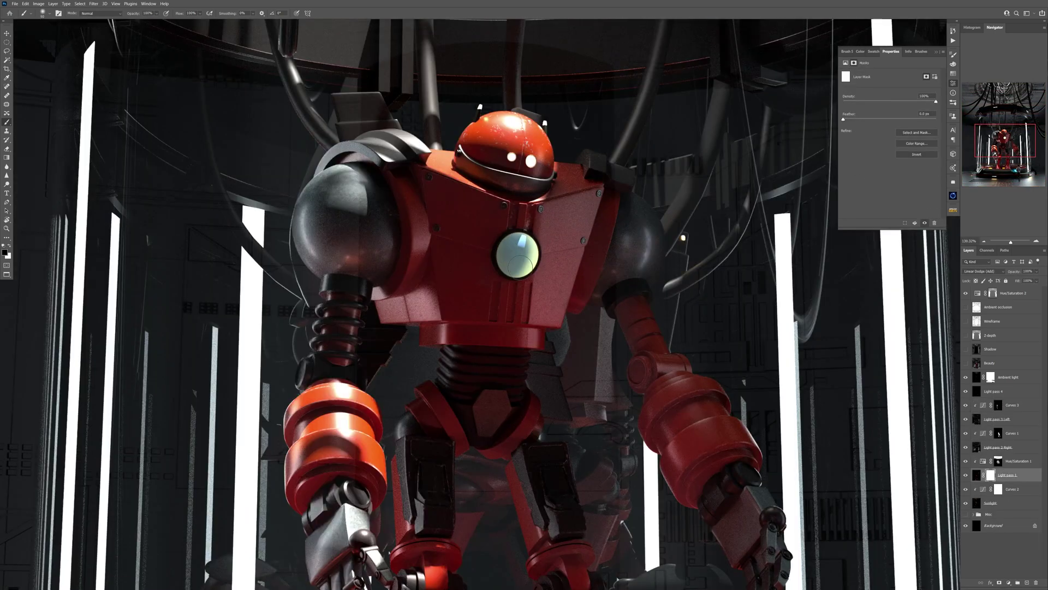
scroll(603, 377, down, 5)
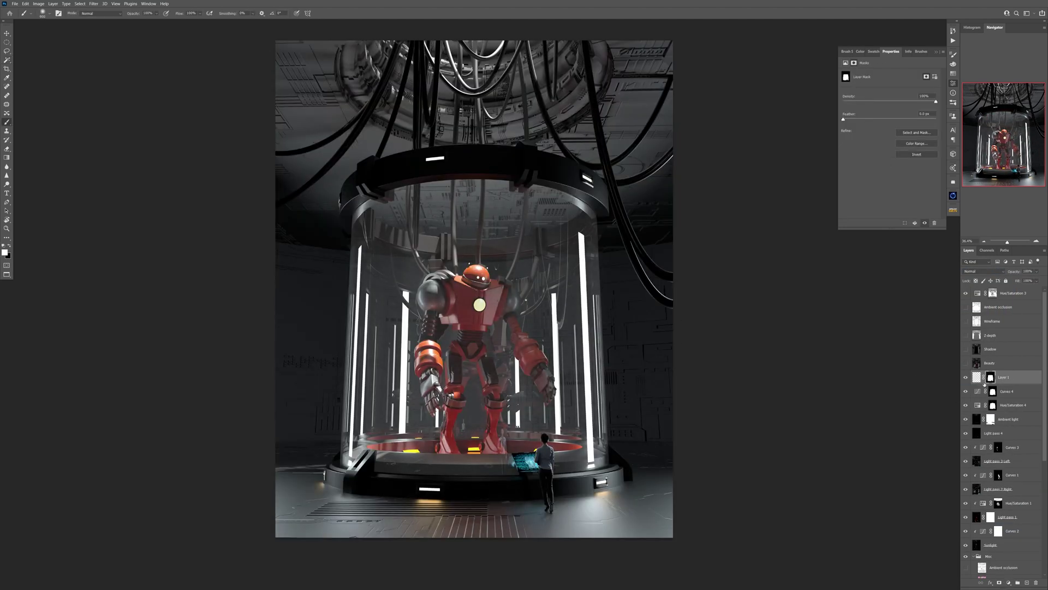
Step: Select Layer 1 with the brush opacity at 10% and build up steam around the robot's shoulders on the Steam layer
click(977, 377)
key(1)
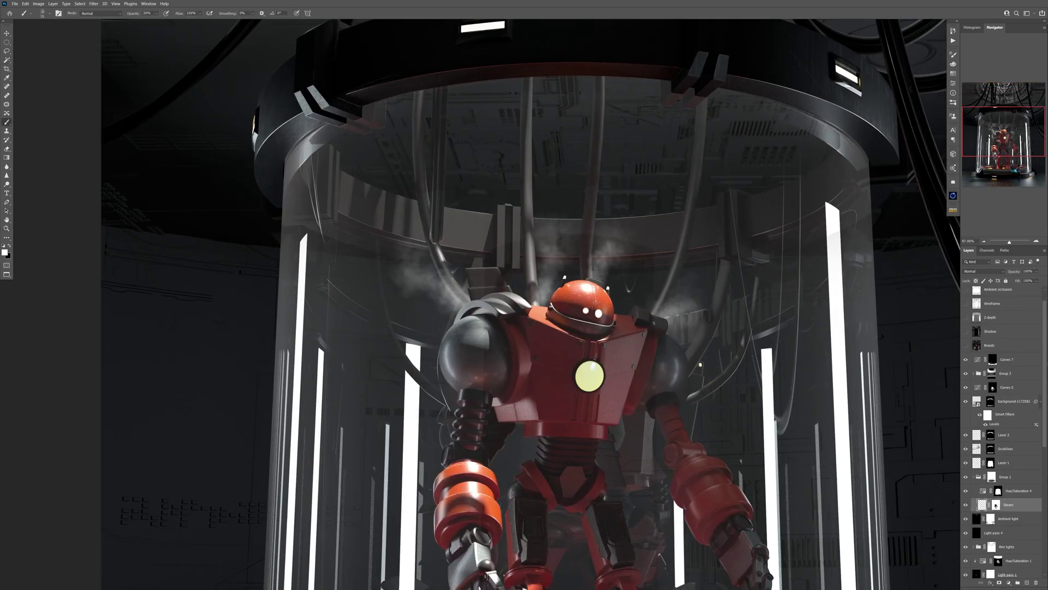
scroll(428, 386, up, 1)
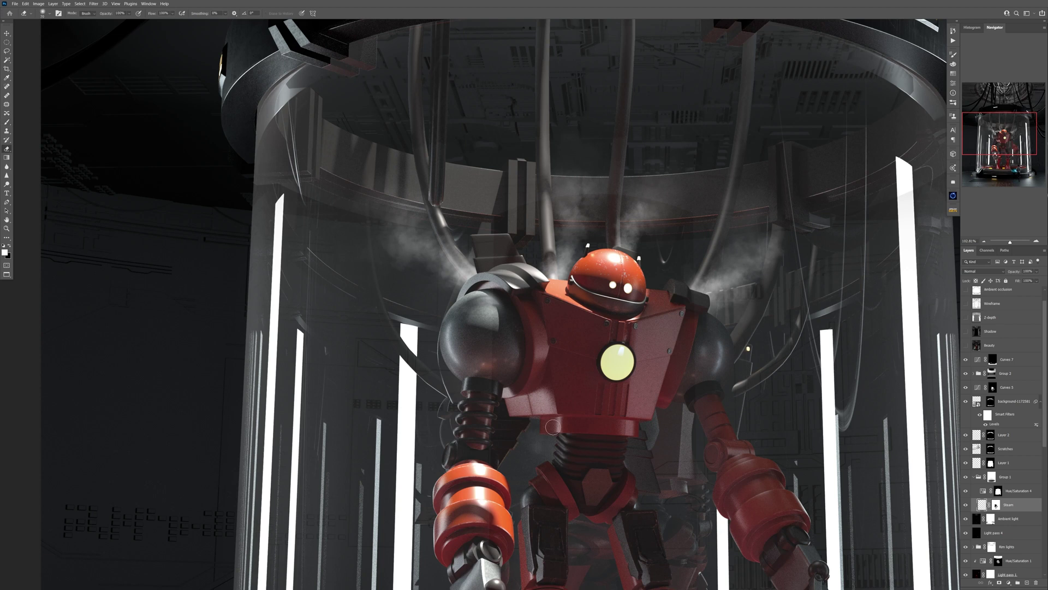
scroll(540, 462, up, 1)
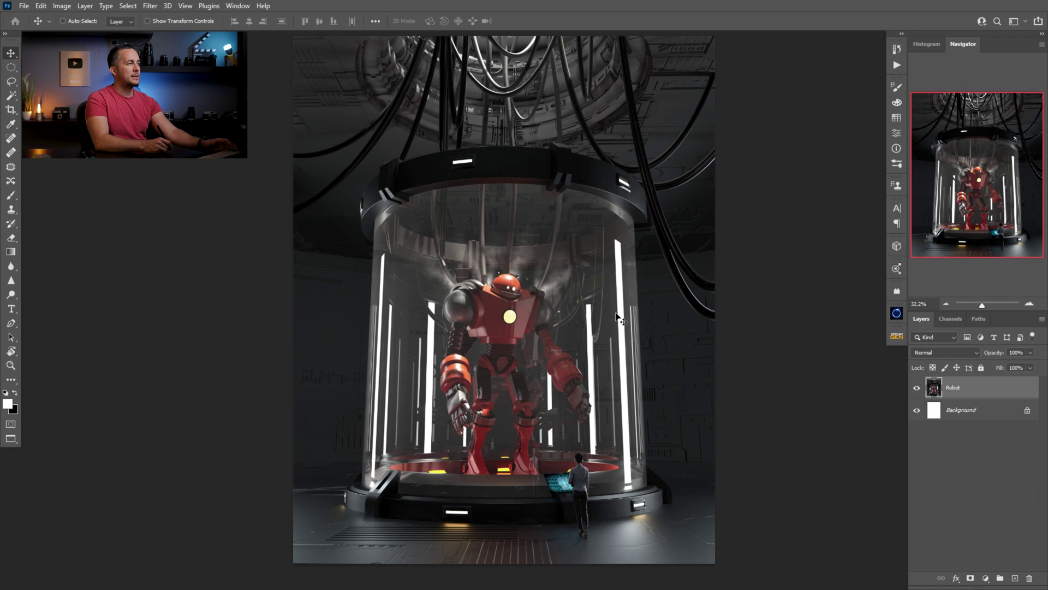
Step: Convert the Robot layer to a smart object
click(151, 6)
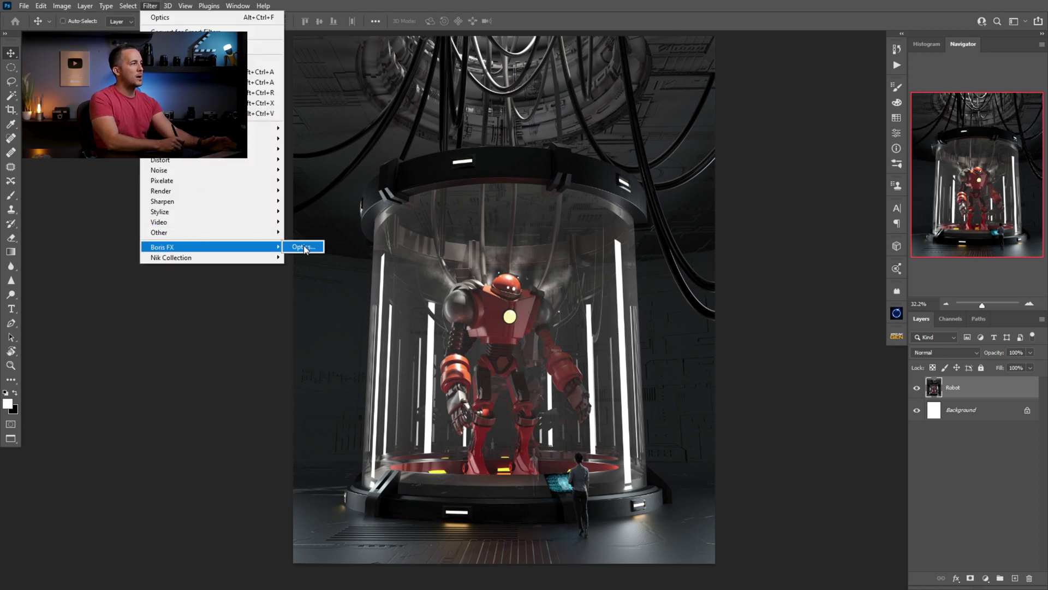
click(568, 60)
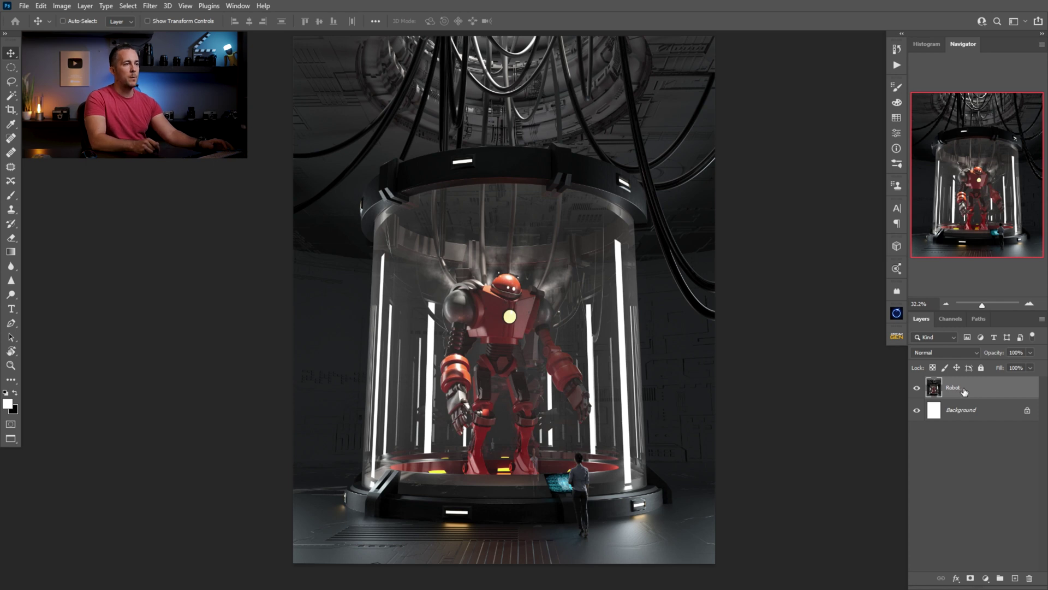
right_click(965, 392)
click(869, 272)
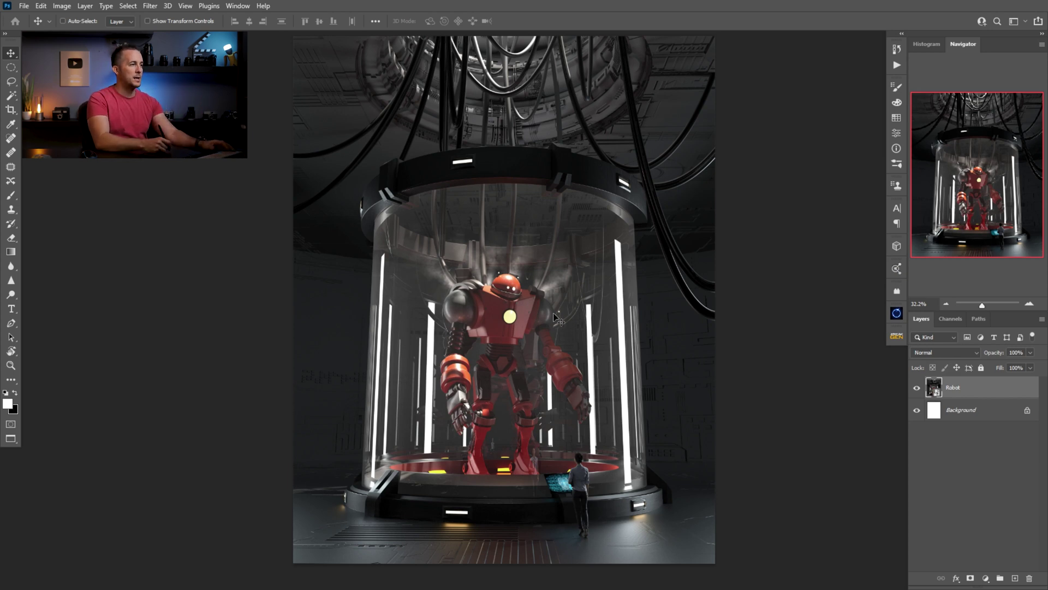
Step: Open the Boris FX Optics filter on the Robot layer and widen its filter browser
click(151, 6)
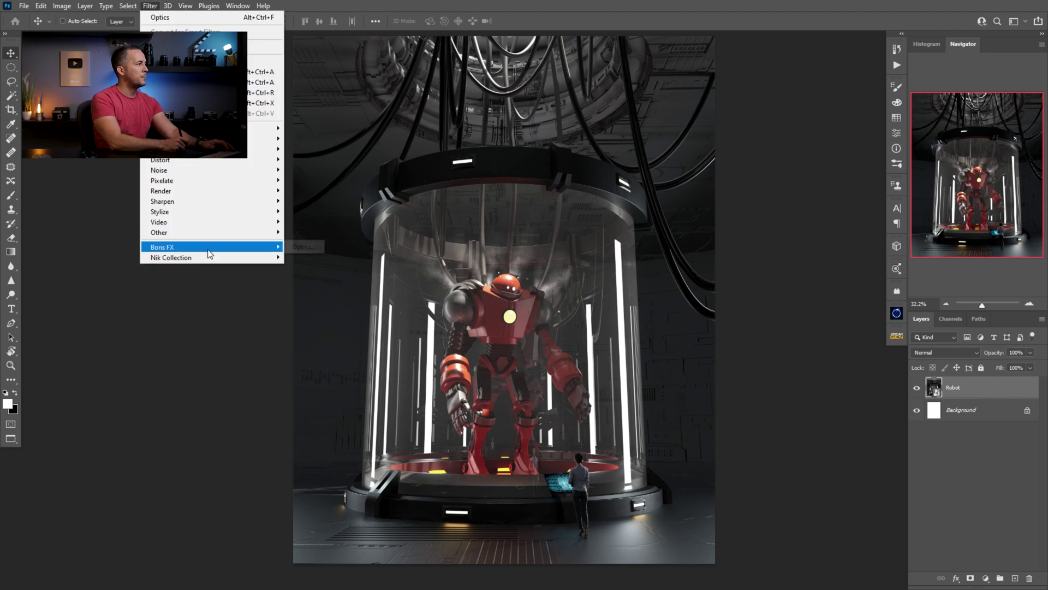
click(303, 246)
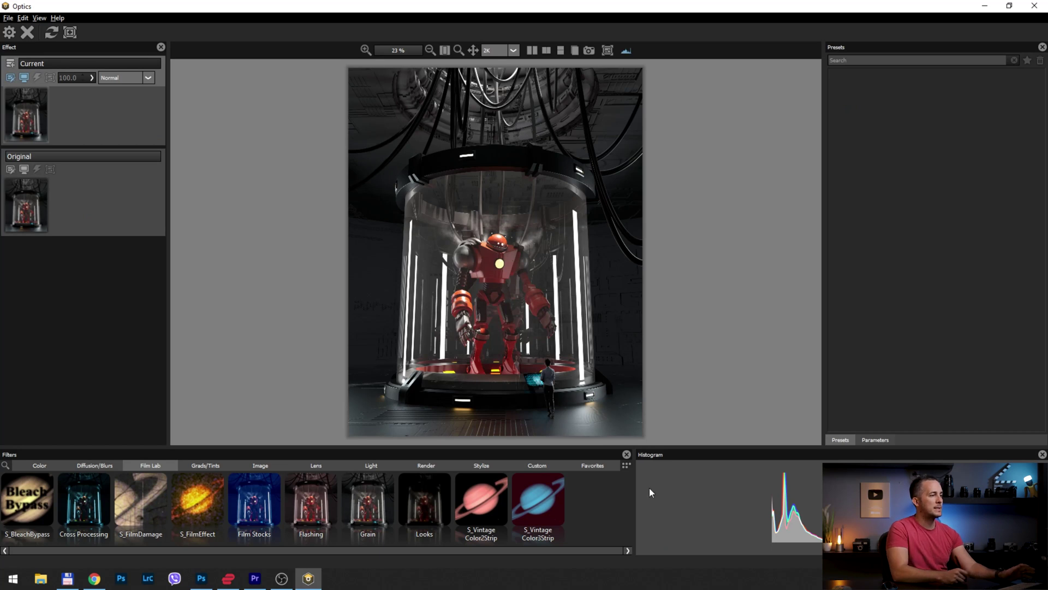
drag(666, 500, 867, 501)
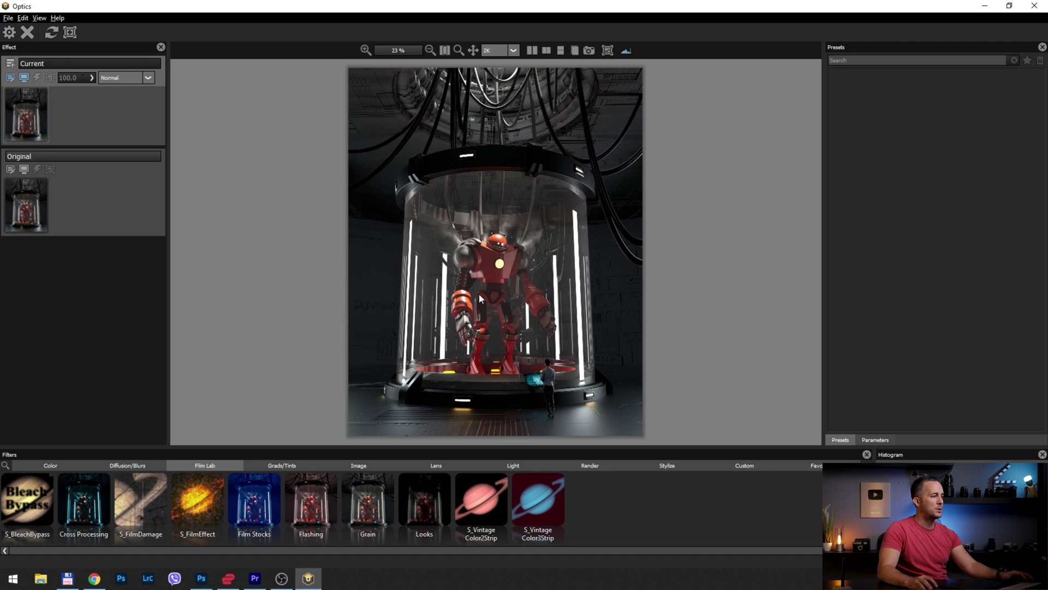
Step: Apply the S_Rays filter from the Light category and move the ray source above the image, slightly right of centre
click(512, 467)
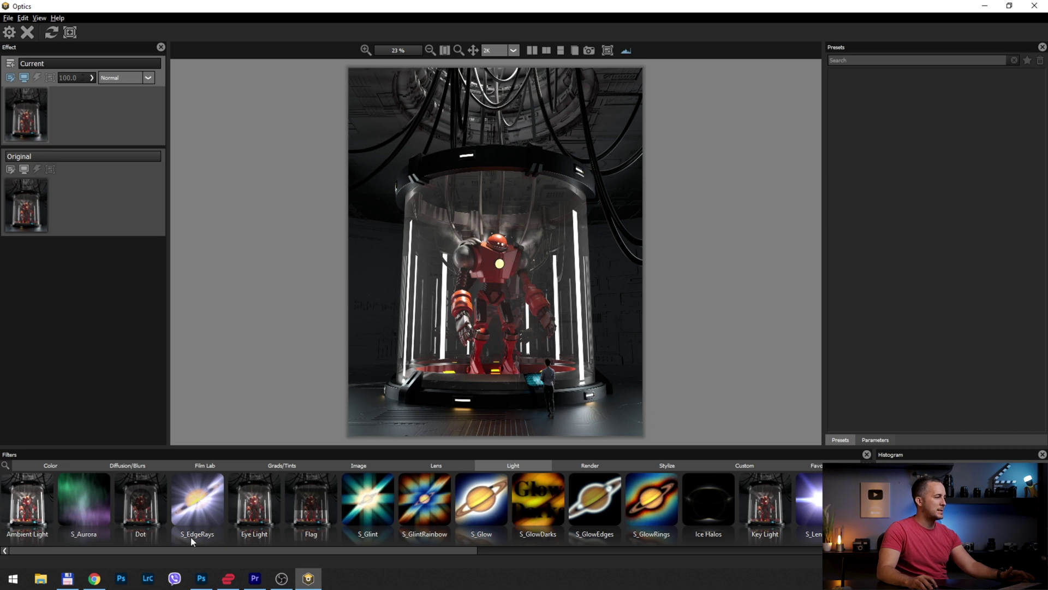
drag(266, 550, 514, 550)
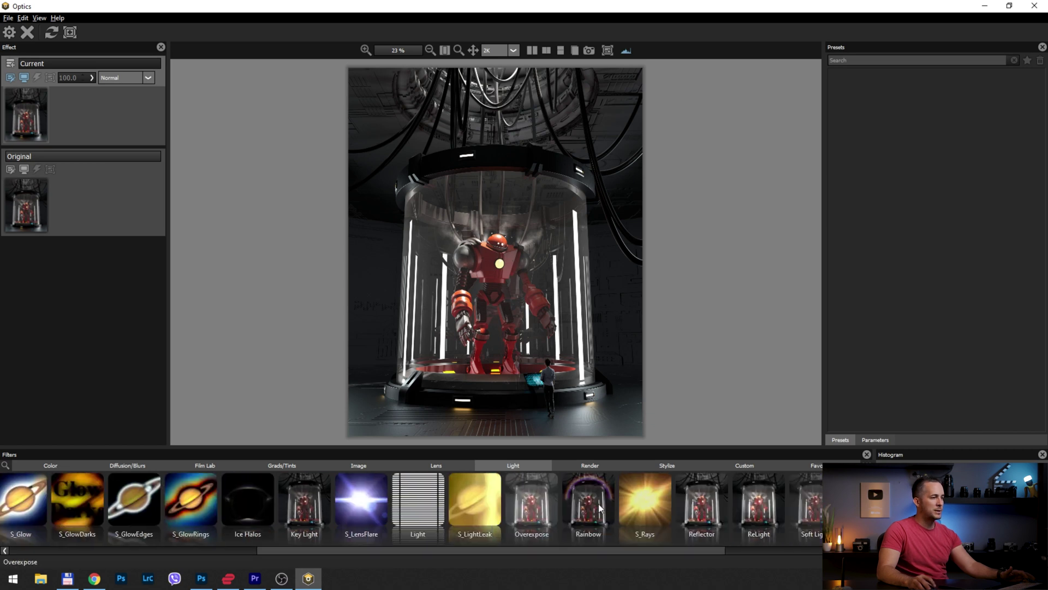
click(649, 500)
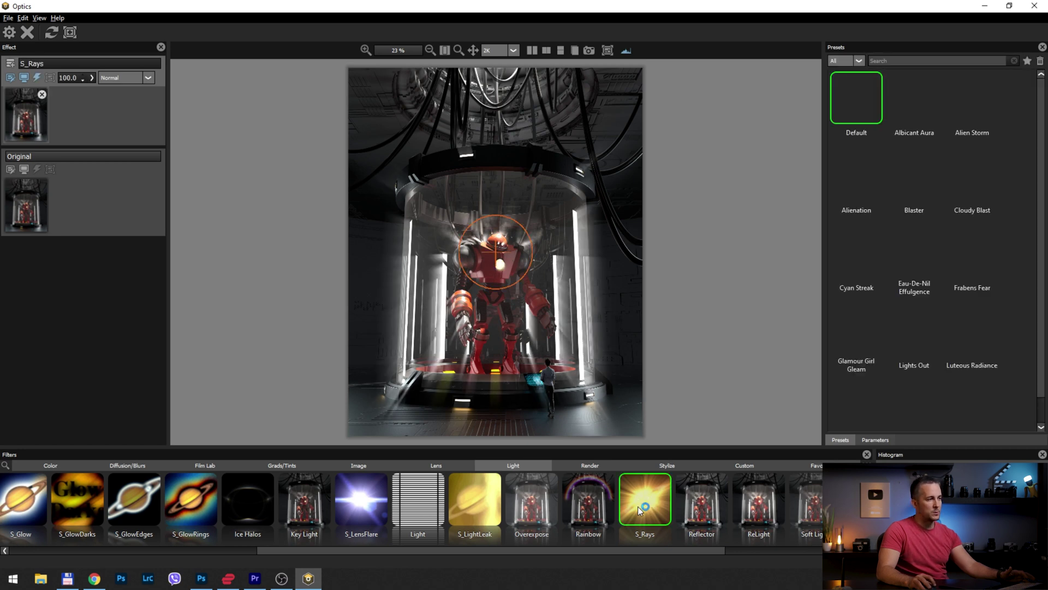
scroll(502, 252, down, 2)
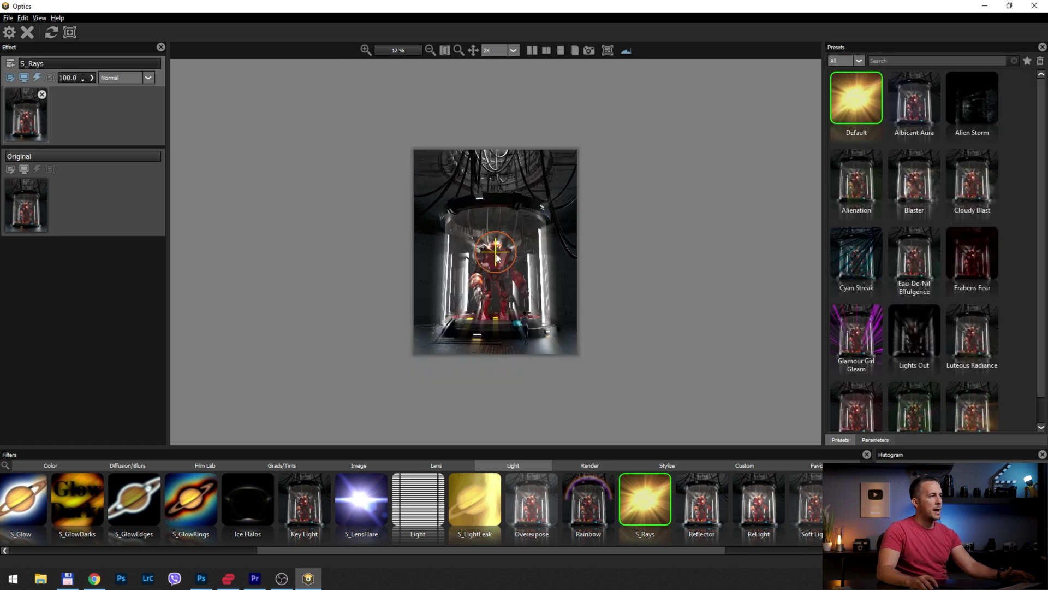
drag(515, 224, 590, 67)
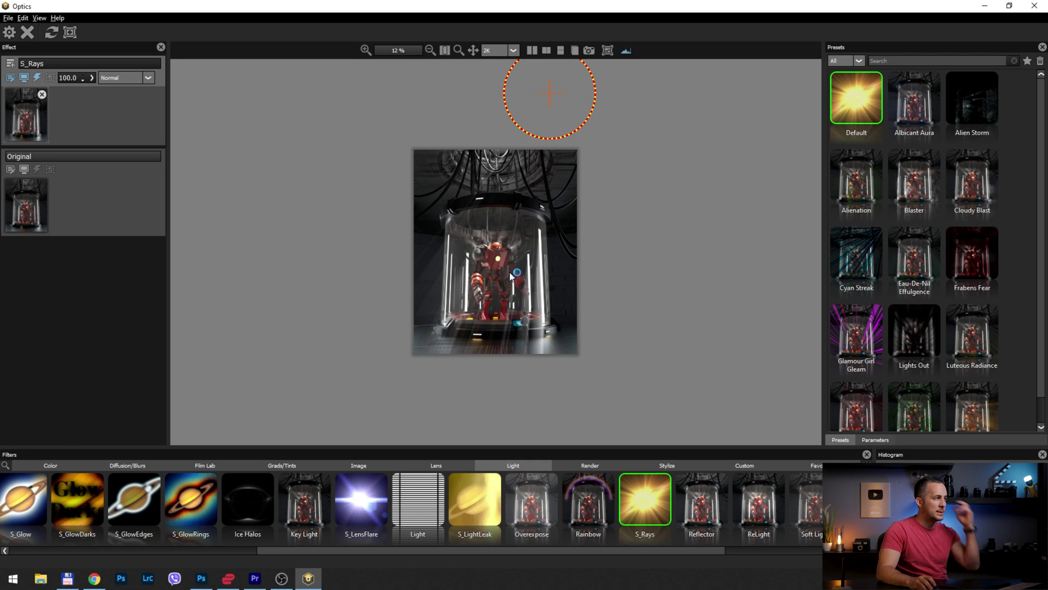
Step: Set the Optics preview resolution to 1K
scroll(506, 282, up, 3)
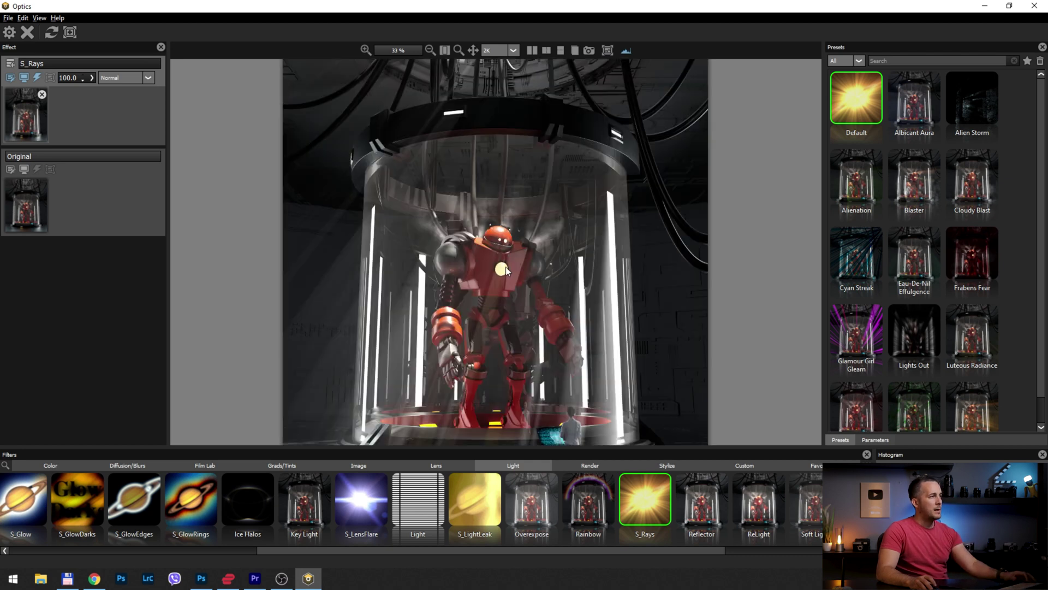
scroll(506, 267, down, 1)
scroll(448, 306, down, 1)
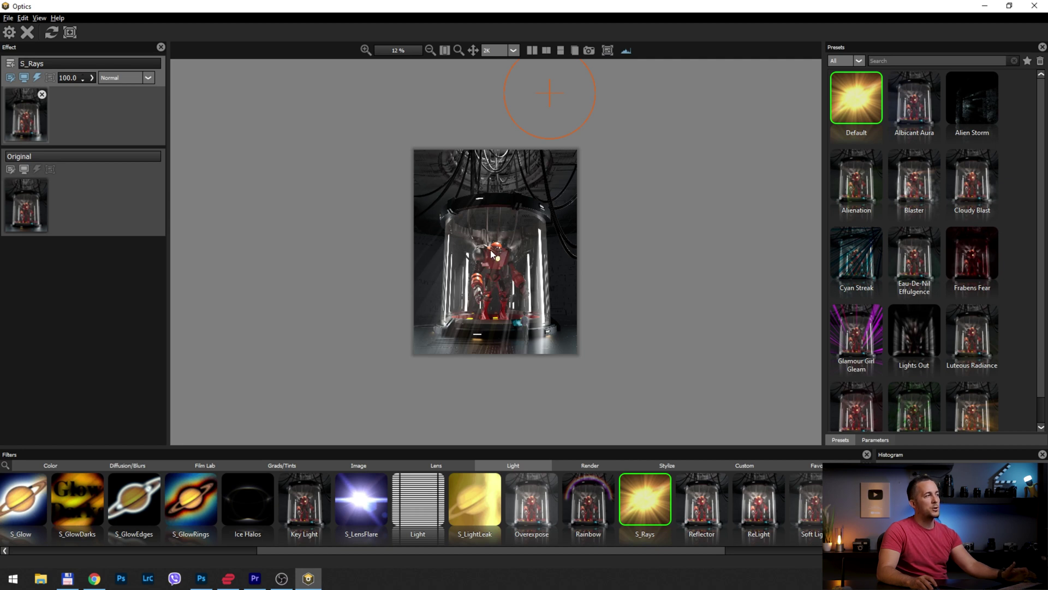
click(514, 50)
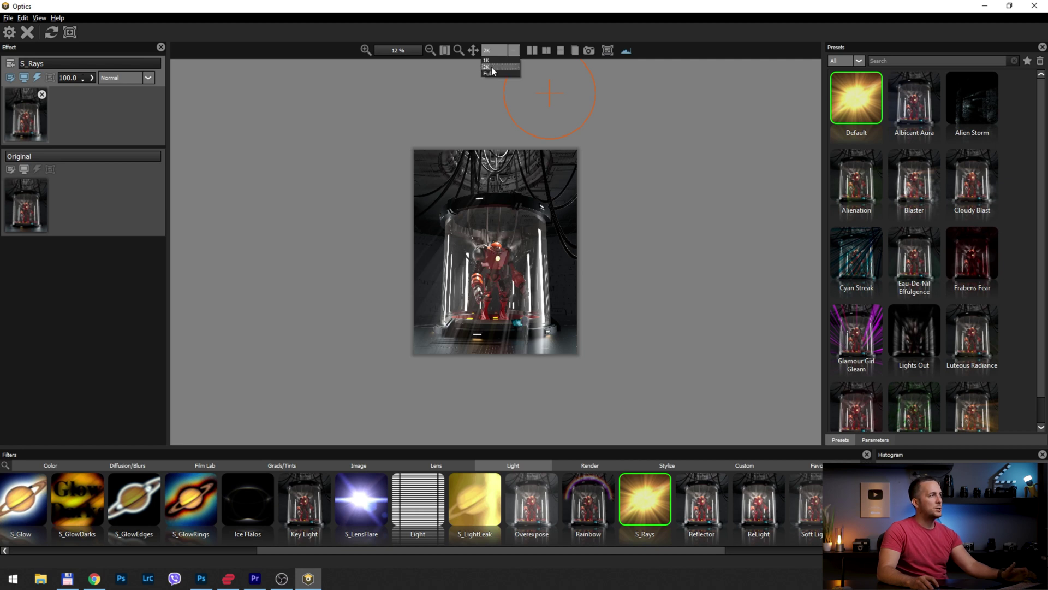
click(487, 60)
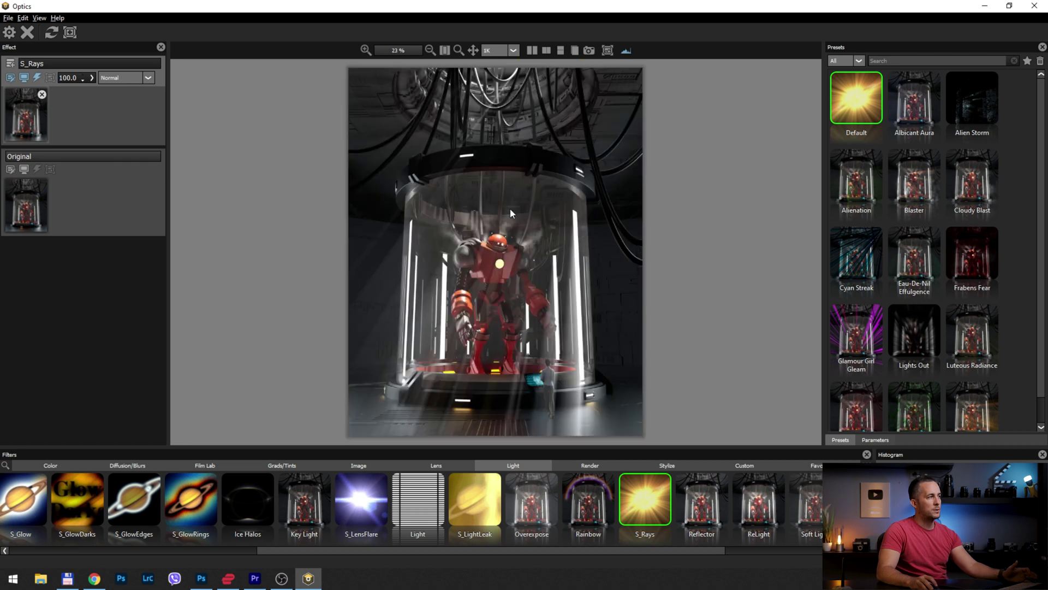
Step: Replace the rays filter with S_EdgeRays from the Light category and move its ray source above the image, right of centre
scroll(514, 199, down, 1)
scroll(497, 260, up, 1)
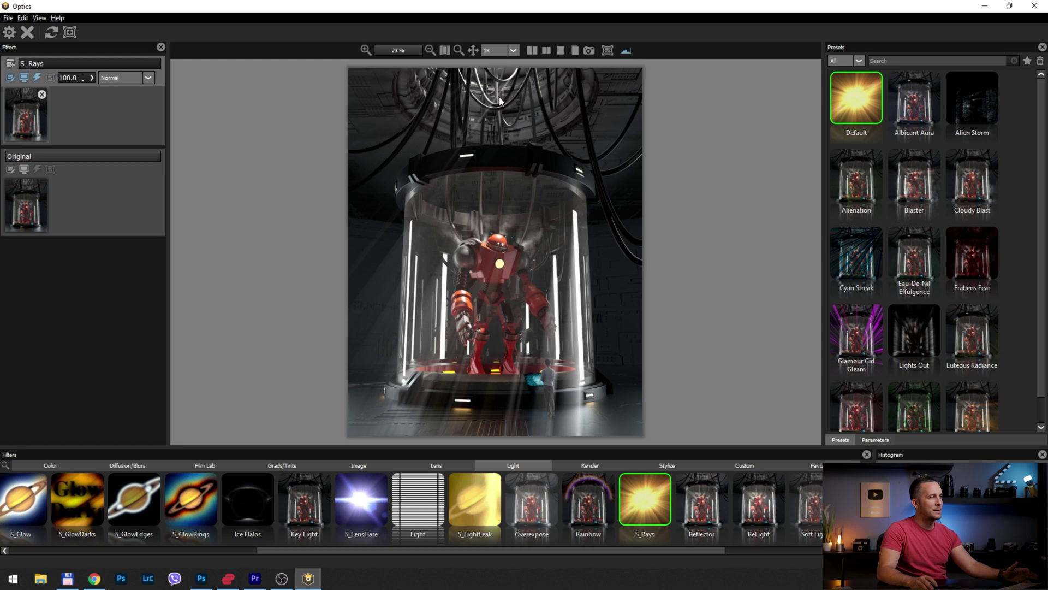
scroll(526, 100, down, 1)
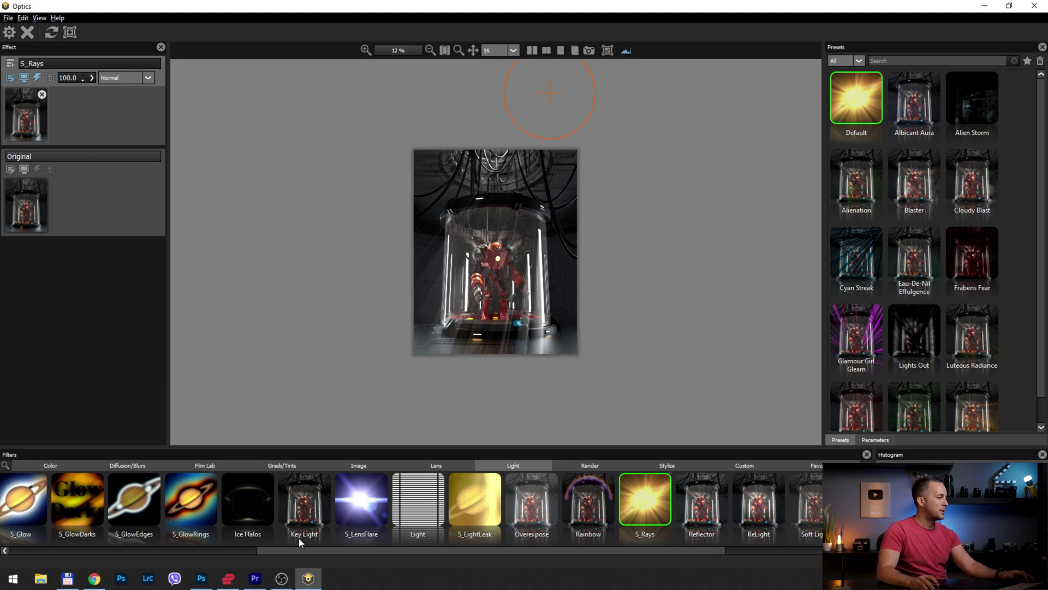
drag(298, 548, 69, 562)
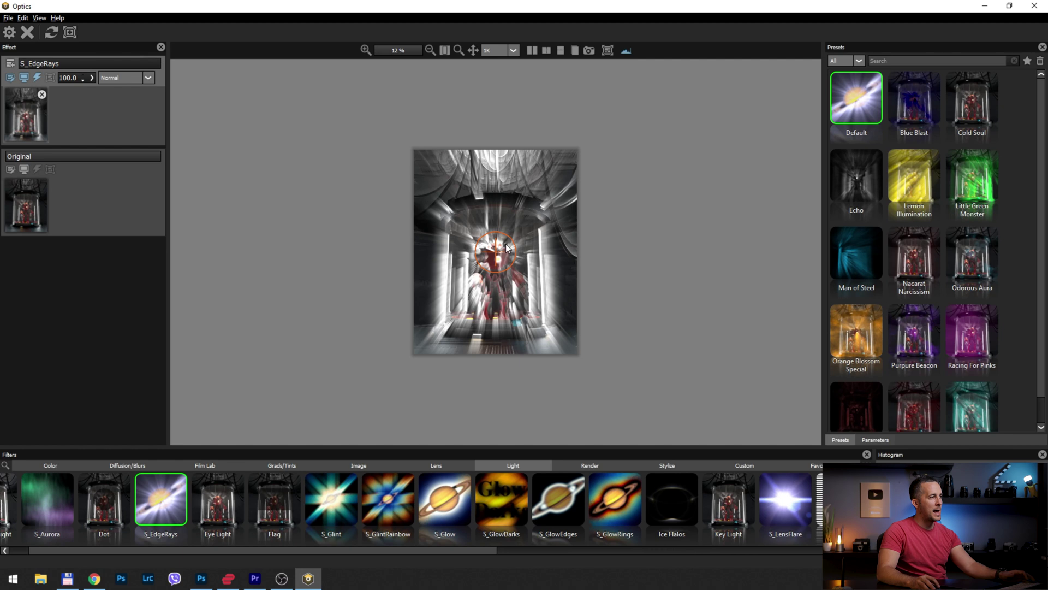
drag(495, 256, 636, 132)
mouse_move(568, 70)
mouse_down()
mouse_move(552, 70)
mouse_move(567, 71)
mouse_up()
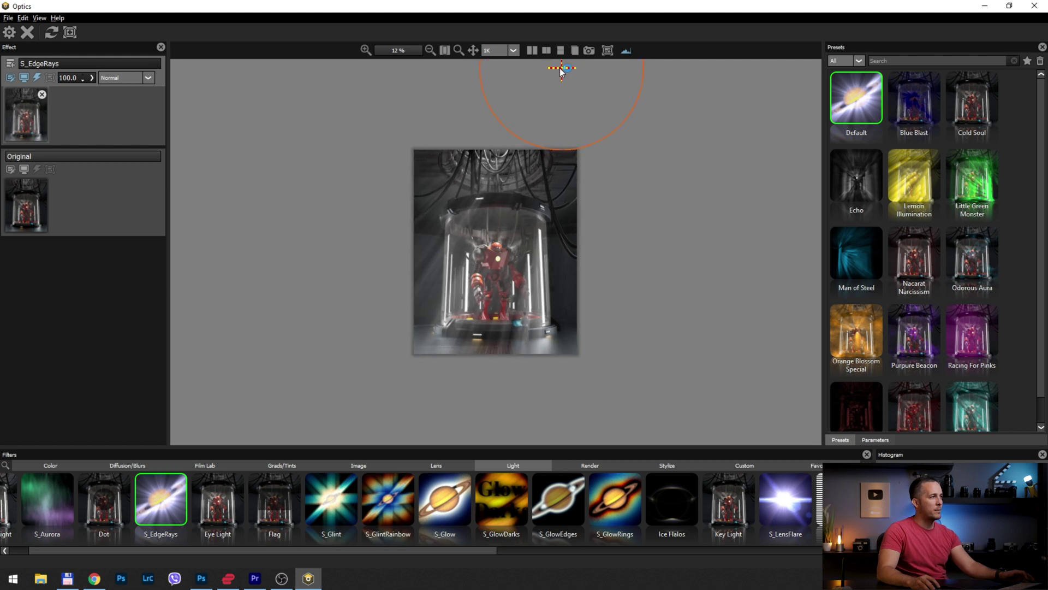
scroll(565, 86, down, 5)
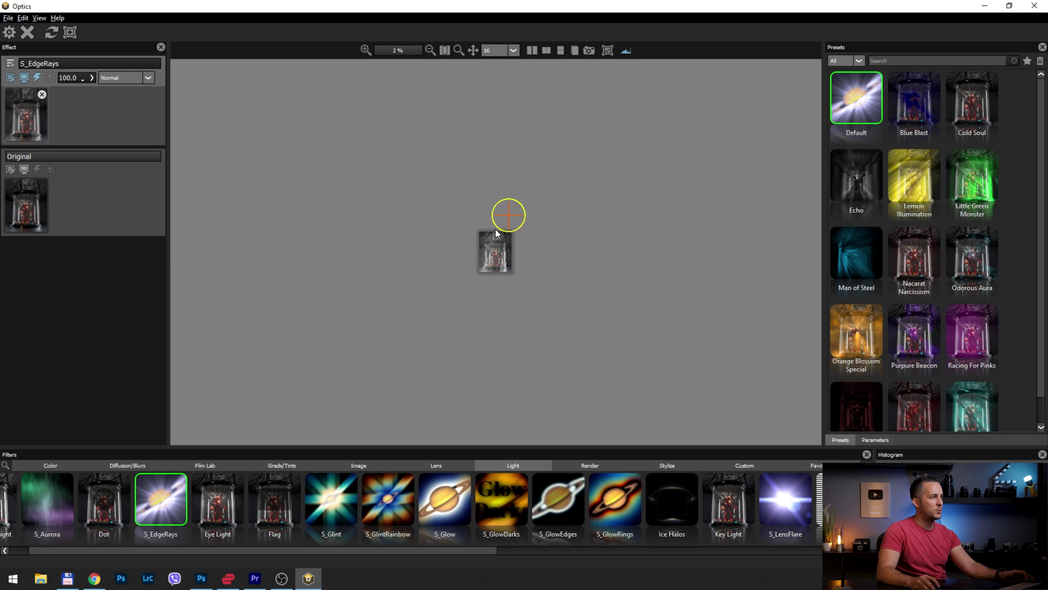
key(ctrl+0)
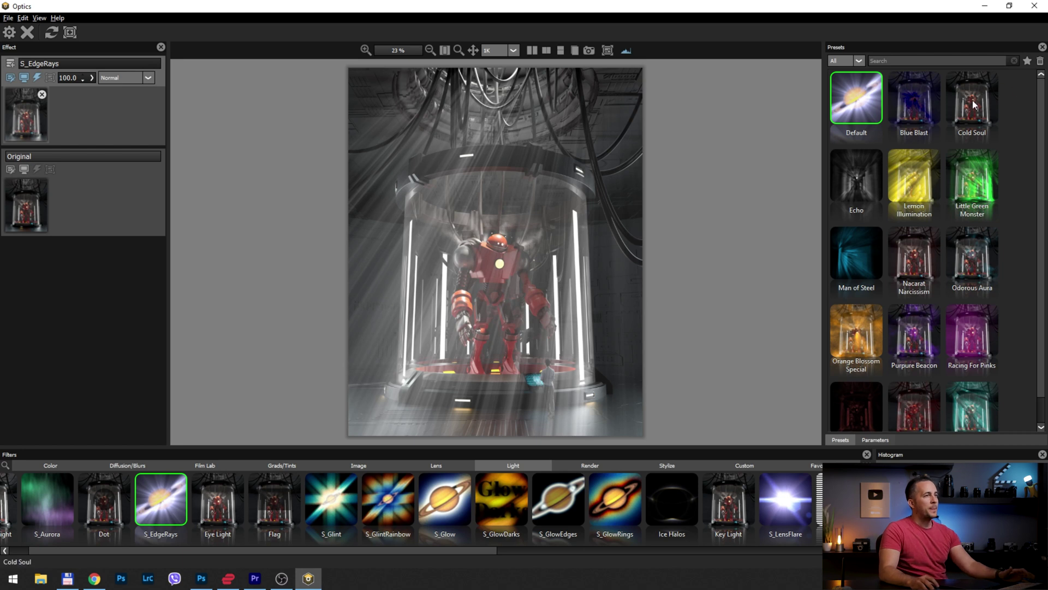
Step: Set the Rays Brightness of the S_EdgeRays effect to 1
scroll(1042, 123, down, 1)
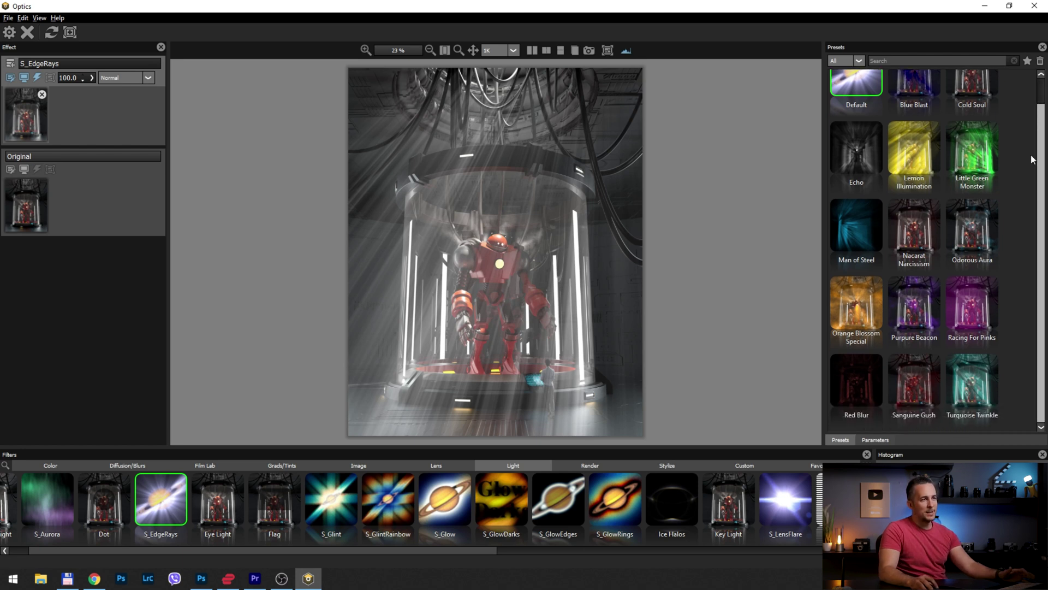
click(875, 440)
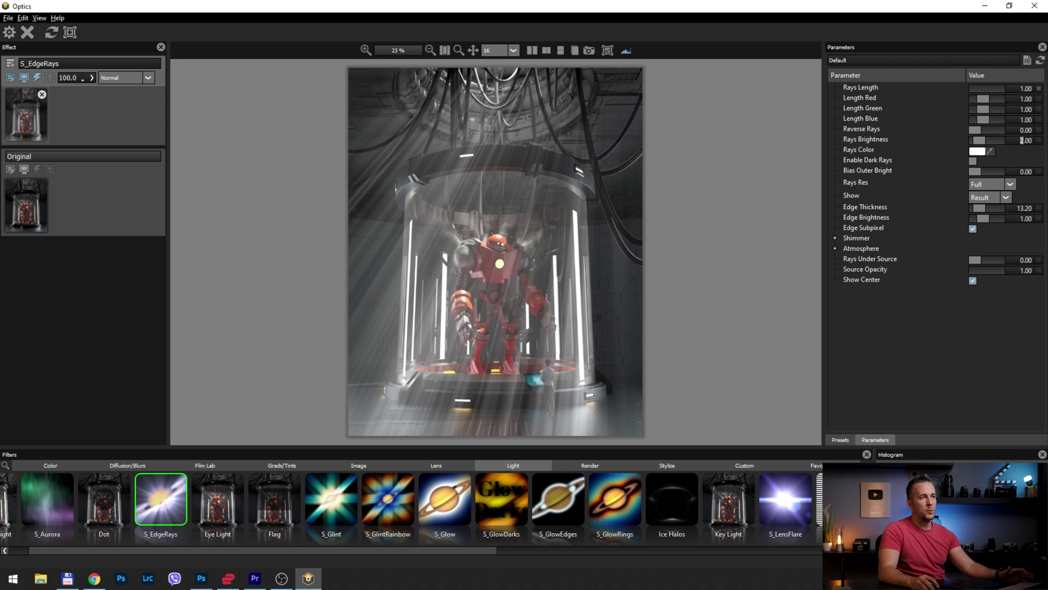
text(1)
key(Return)
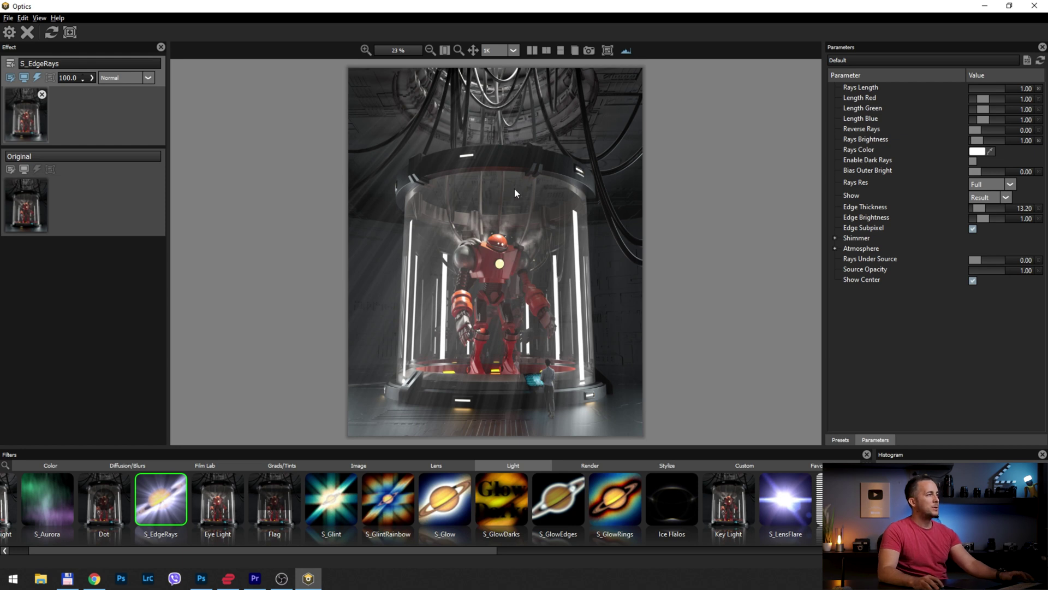
Step: Add a Paint mask to the S_EdgeRays effect and paint the rays in diagonally over the image's left half with a brush size of 419.2
click(71, 37)
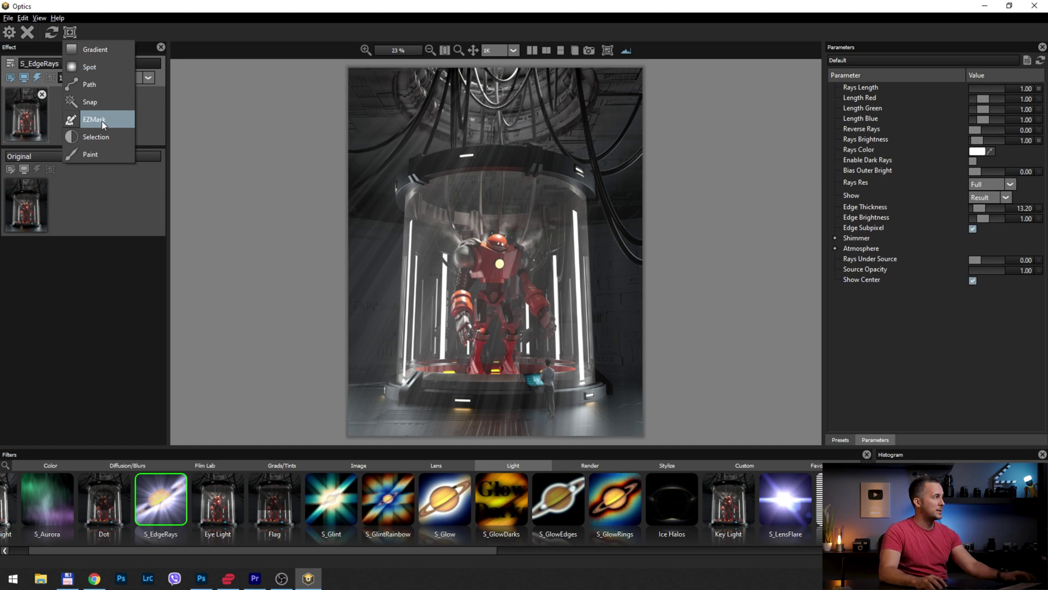
click(90, 156)
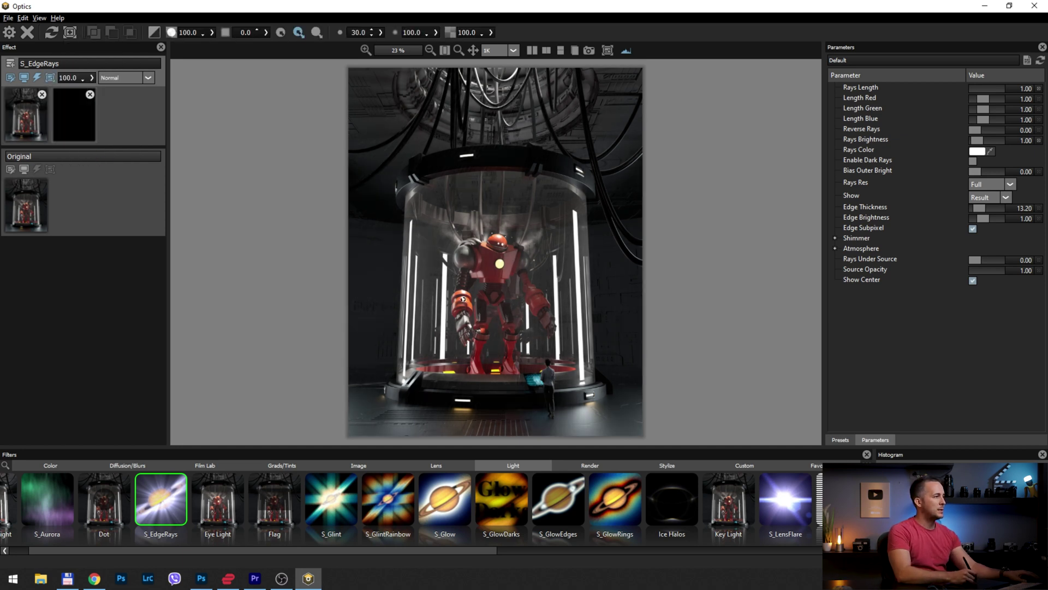
scroll(464, 299, up, 1)
scroll(459, 306, down, 1)
scroll(449, 318, up, 1)
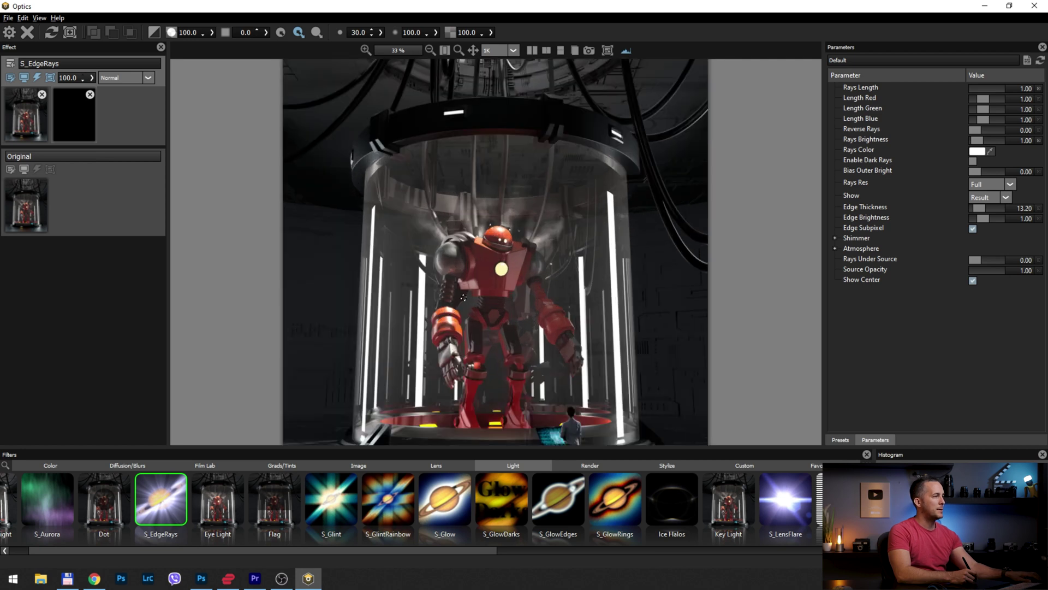
scroll(463, 298, down, 1)
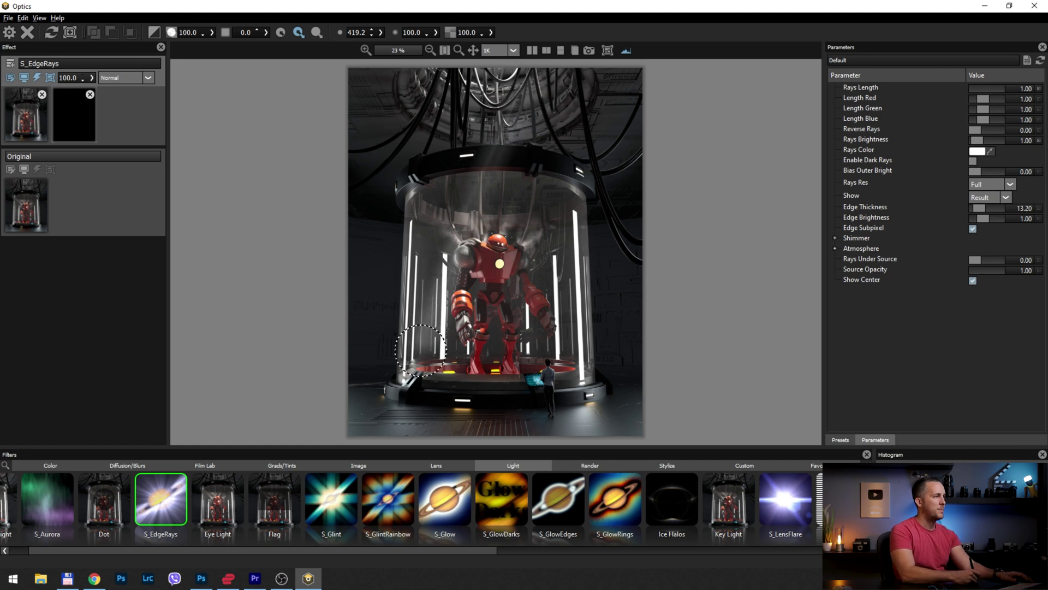
mouse_move(415, 361)
mouse_down()
mouse_move(469, 94)
mouse_move(375, 222)
mouse_move(418, 253)
mouse_move(488, 195)
mouse_move(471, 216)
mouse_move(521, 87)
mouse_move(491, 145)
mouse_move(476, 257)
mouse_move(434, 358)
mouse_move(428, 316)
mouse_move(492, 158)
mouse_move(473, 136)
mouse_move(385, 180)
mouse_move(382, 219)
mouse_move(441, 297)
mouse_move(381, 234)
mouse_move(369, 257)
mouse_move(367, 233)
mouse_move(374, 368)
mouse_move(369, 239)
mouse_move(367, 312)
mouse_up()
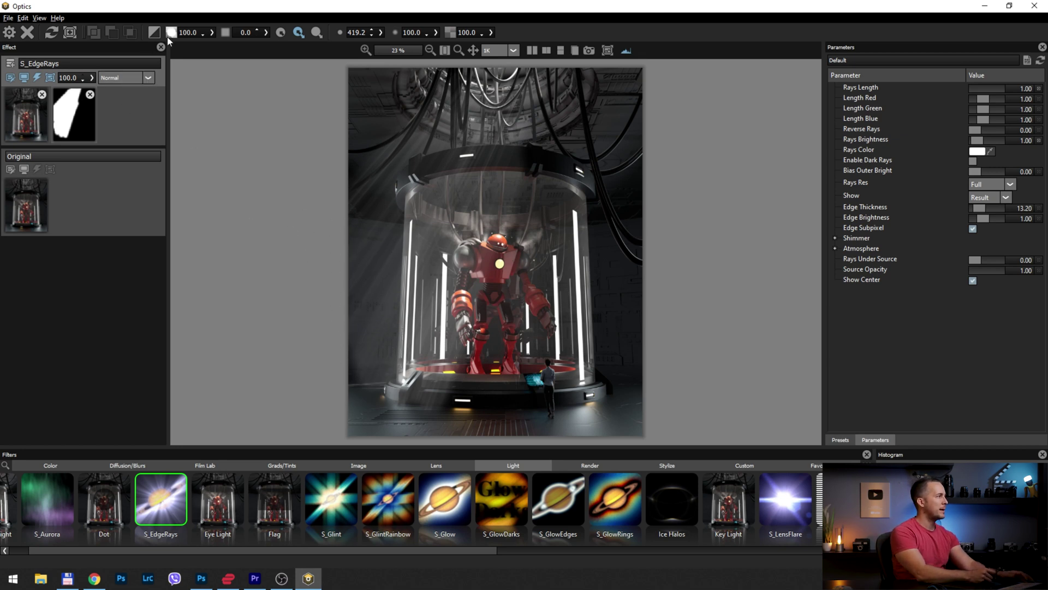
Step: Add a second Paint mask at 34 brush opacity and soften the rays along the image's left side with a brush size of 655.1
click(71, 32)
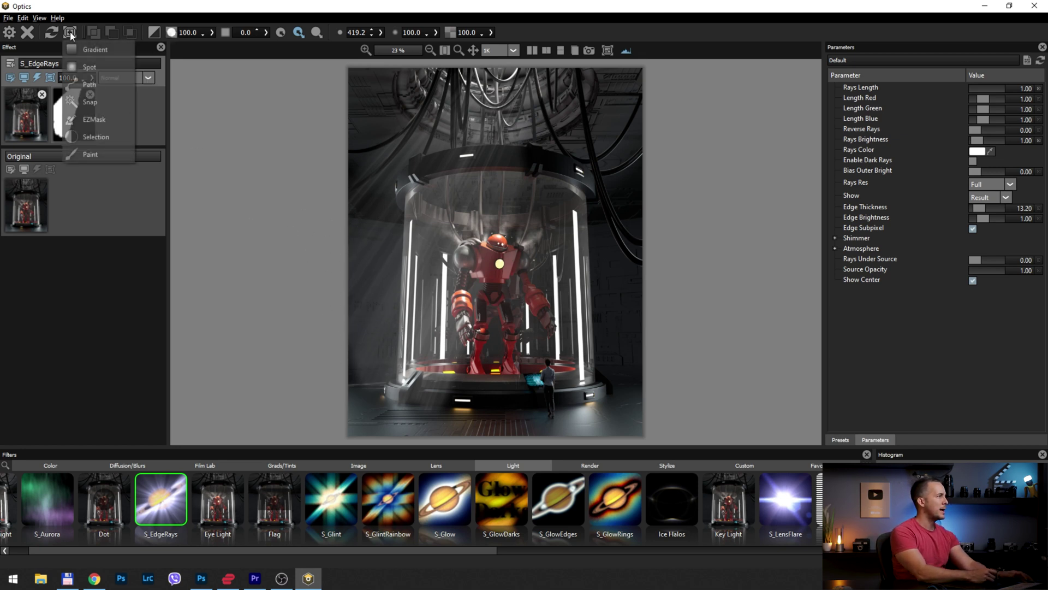
click(103, 153)
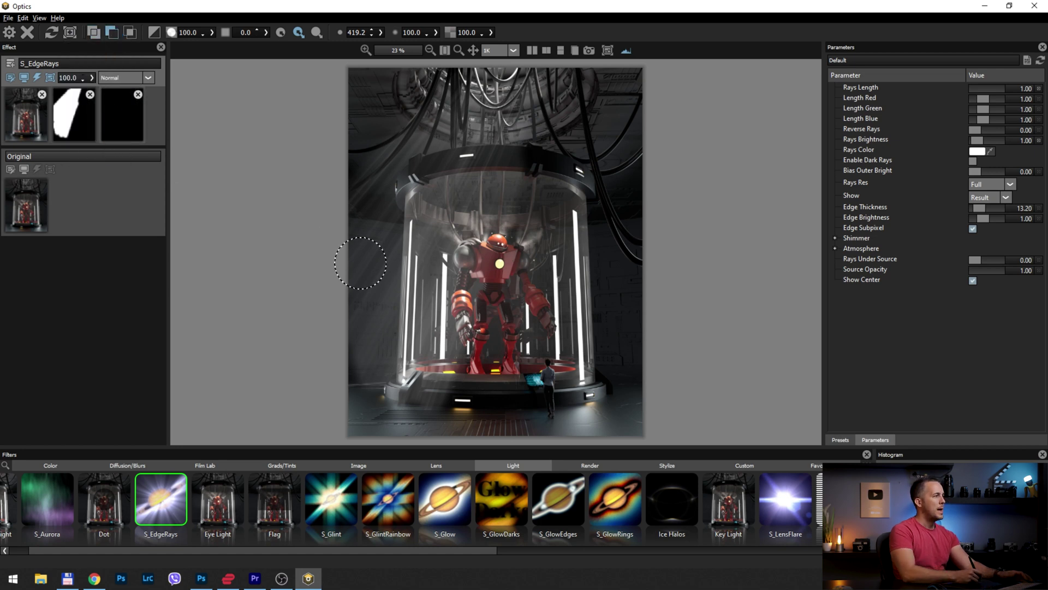
click(451, 34)
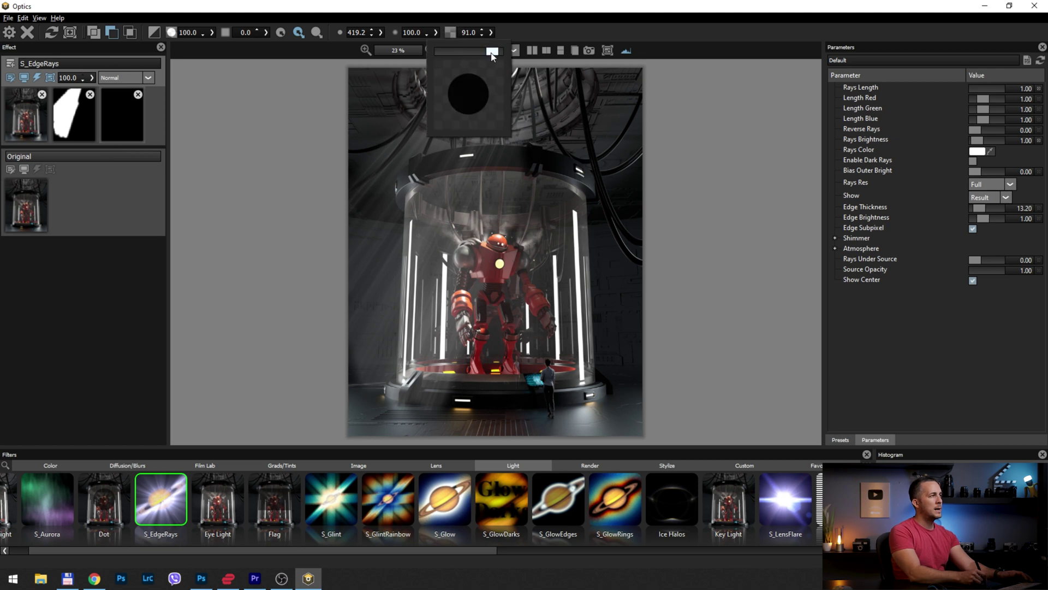
click(460, 51)
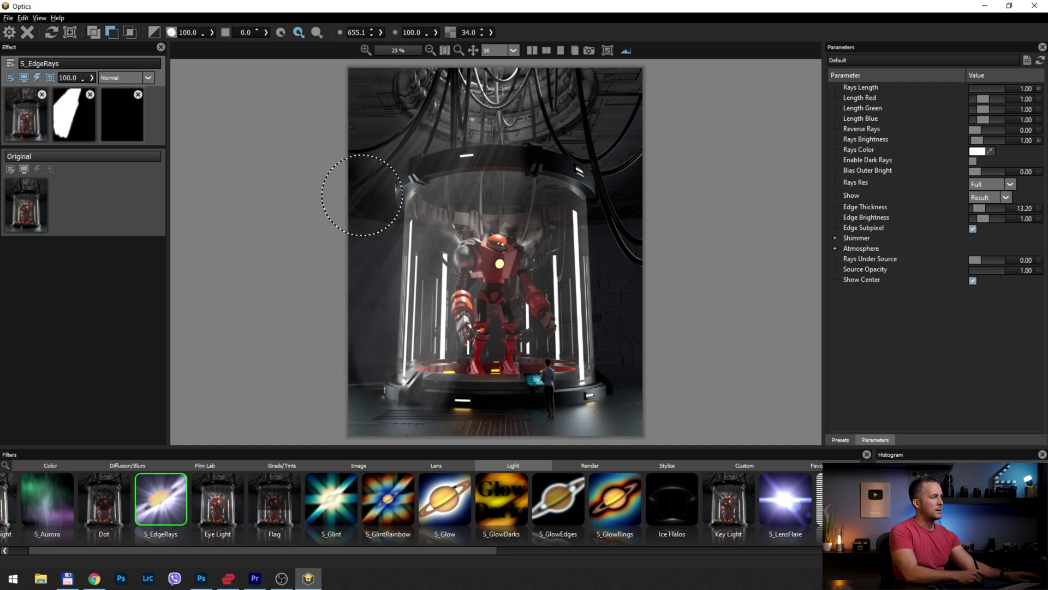
mouse_move(339, 169)
mouse_down()
mouse_move(362, 240)
mouse_move(375, 398)
mouse_move(382, 383)
mouse_up()
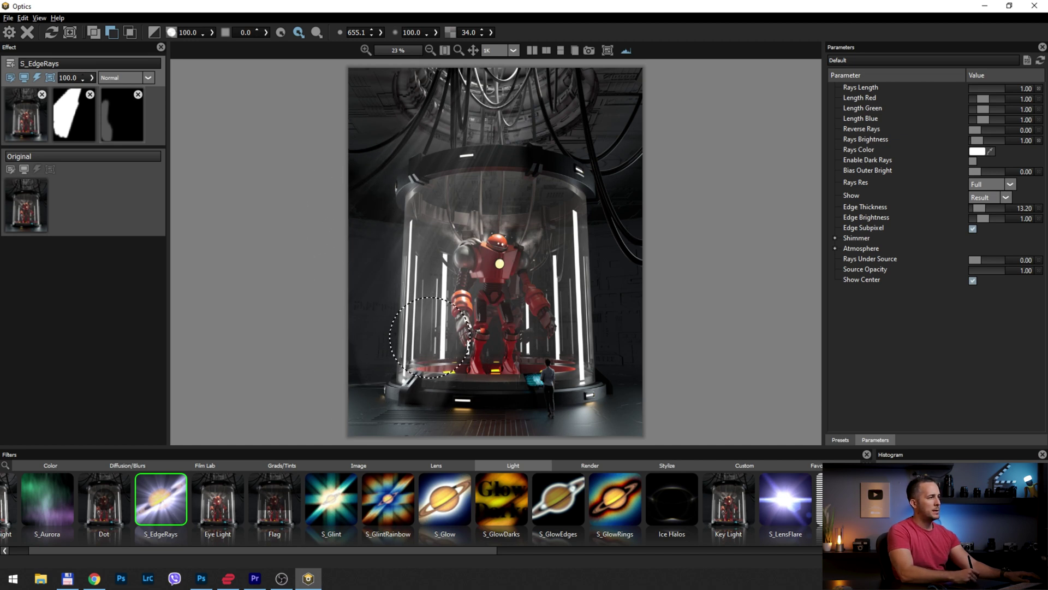
mouse_move(394, 372)
mouse_down()
mouse_move(363, 297)
mouse_move(370, 243)
mouse_move(359, 290)
mouse_up()
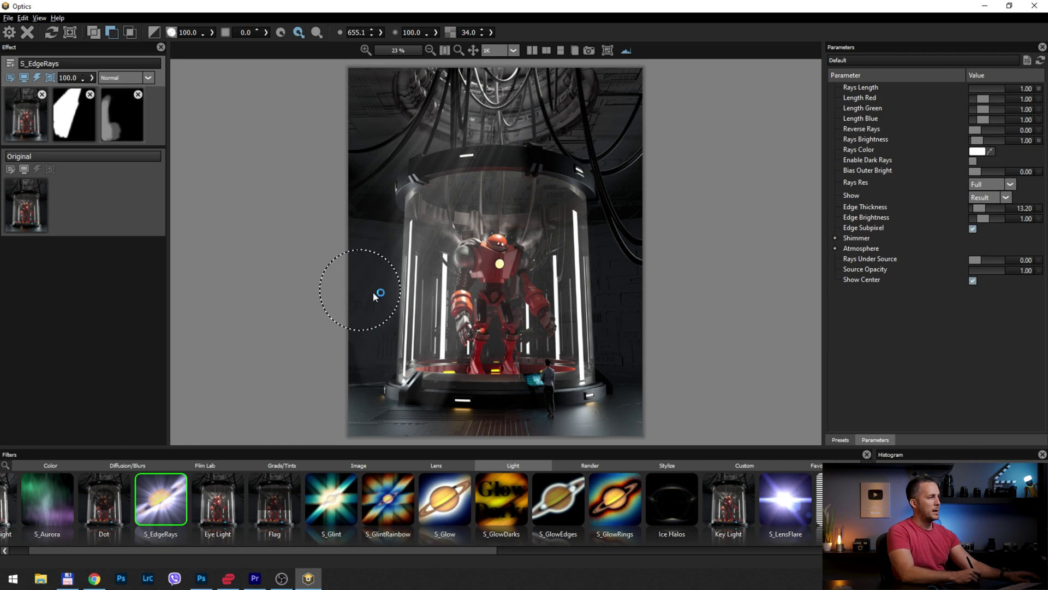
Step: Extend the second mask over the capsule's lower left base and the cables above it, using brush sizes of 431.8 and 539.7
key(bracketleft)
key(bracketleft)
key(bracketleft)
key(bracketleft)
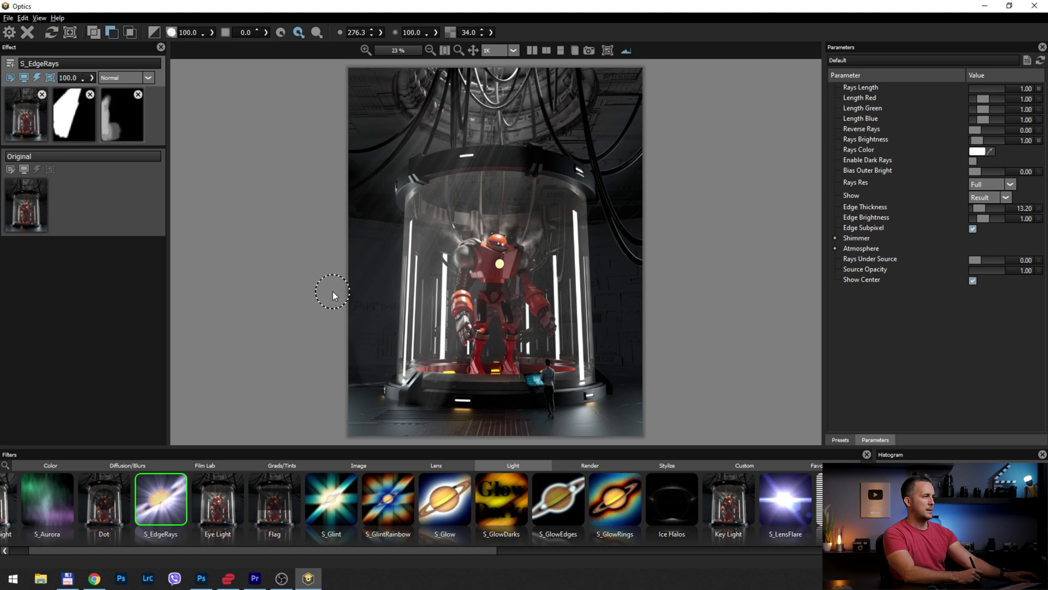
key(bracketright)
key(bracketright)
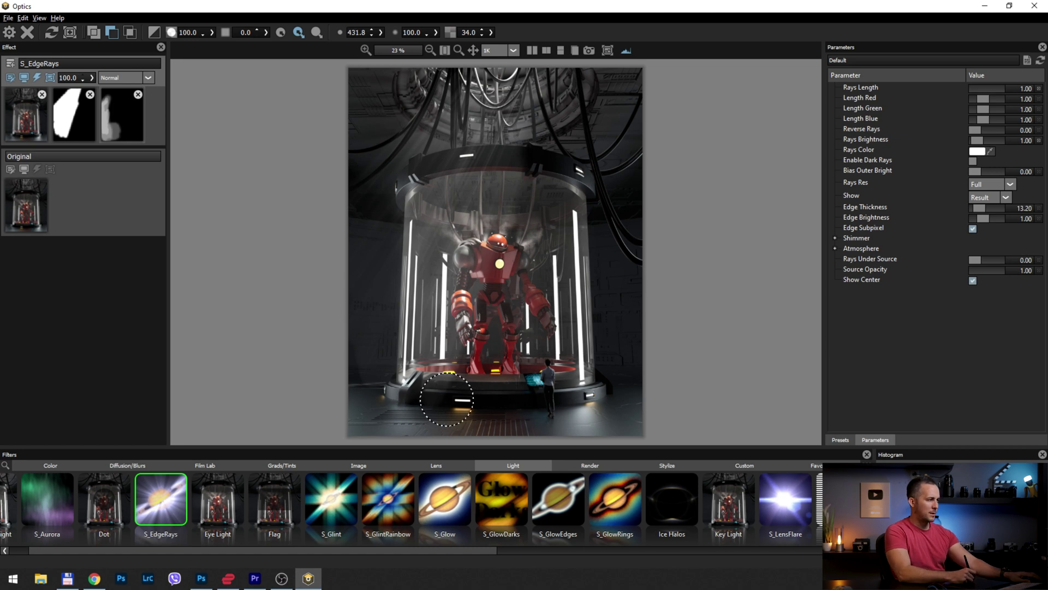
mouse_move(423, 398)
mouse_down()
mouse_move(442, 361)
mouse_move(465, 360)
mouse_up()
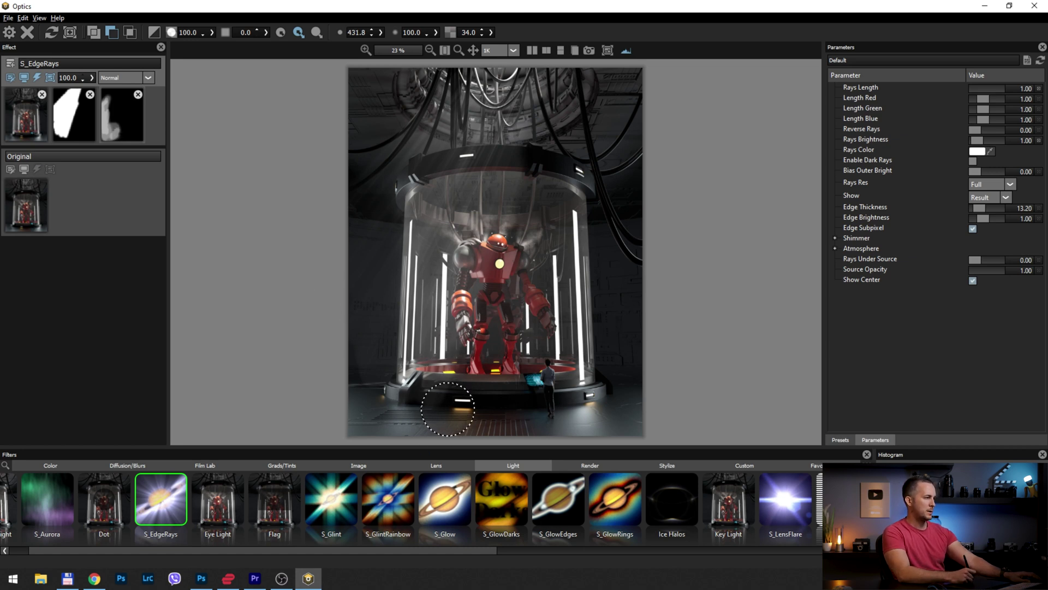
drag(457, 397, 427, 386)
key(bracketright)
drag(410, 104, 414, 91)
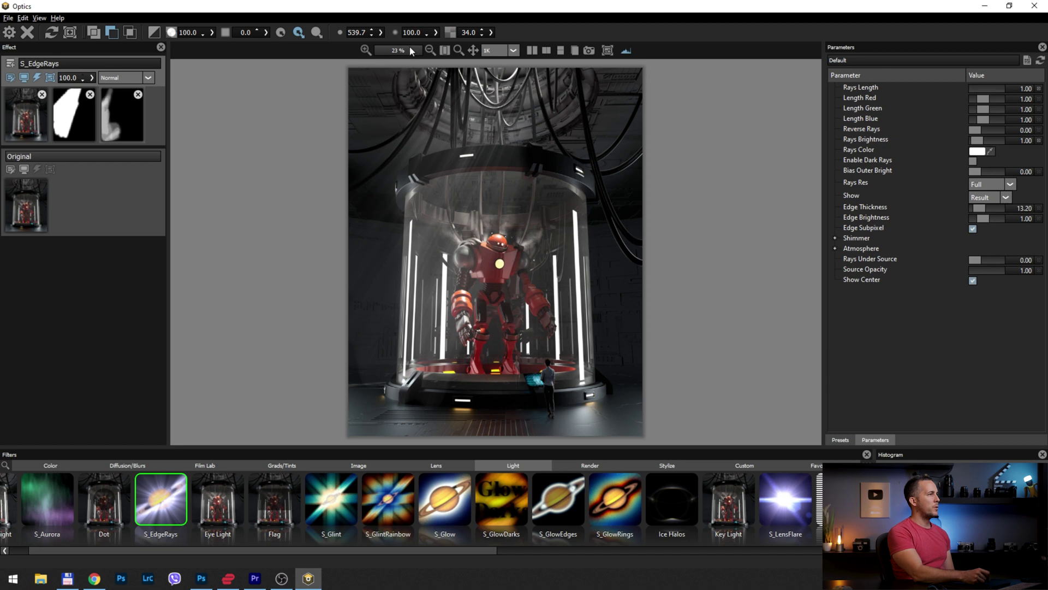
Step: Compare the S_EdgeRays result with the original side by side and return to the single view
click(532, 50)
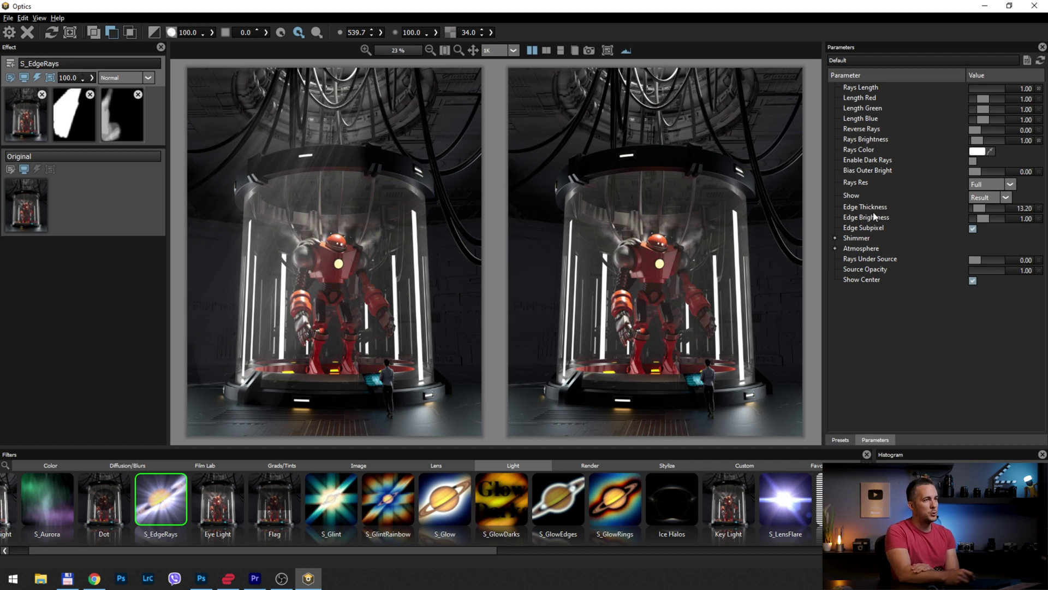
click(981, 142)
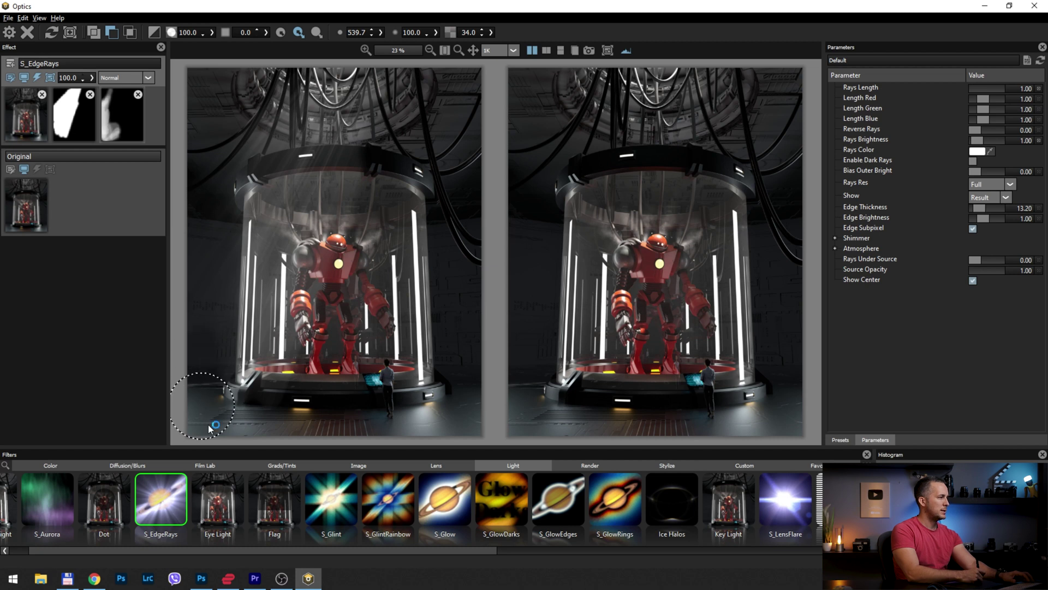
click(531, 50)
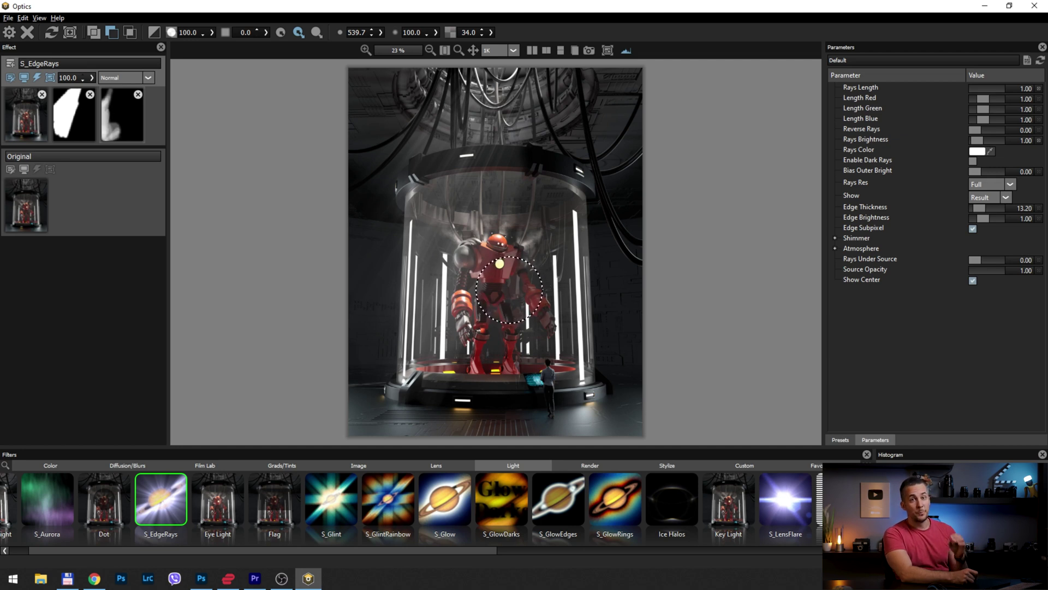
Step: Add a new effect layer with the S_LensFlare filter and move the flare to the capsule's upper right edge
click(11, 67)
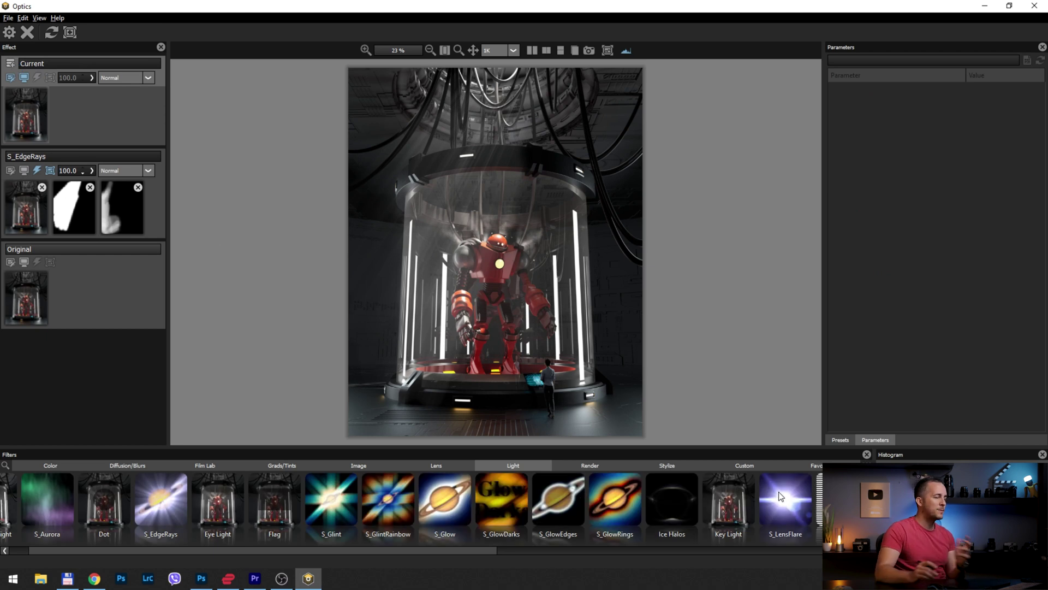
click(780, 496)
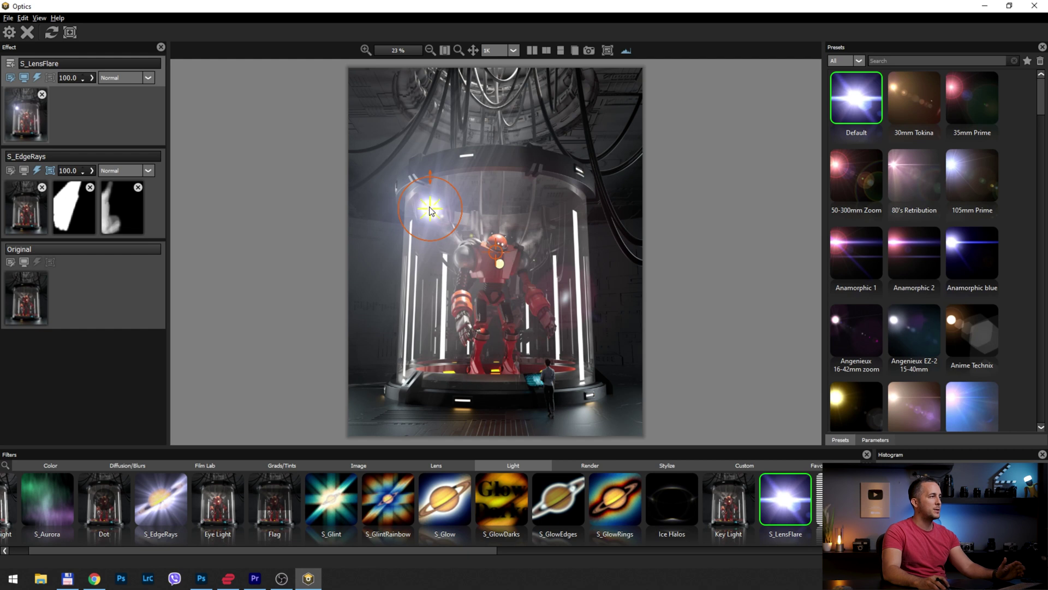
drag(545, 197, 613, 184)
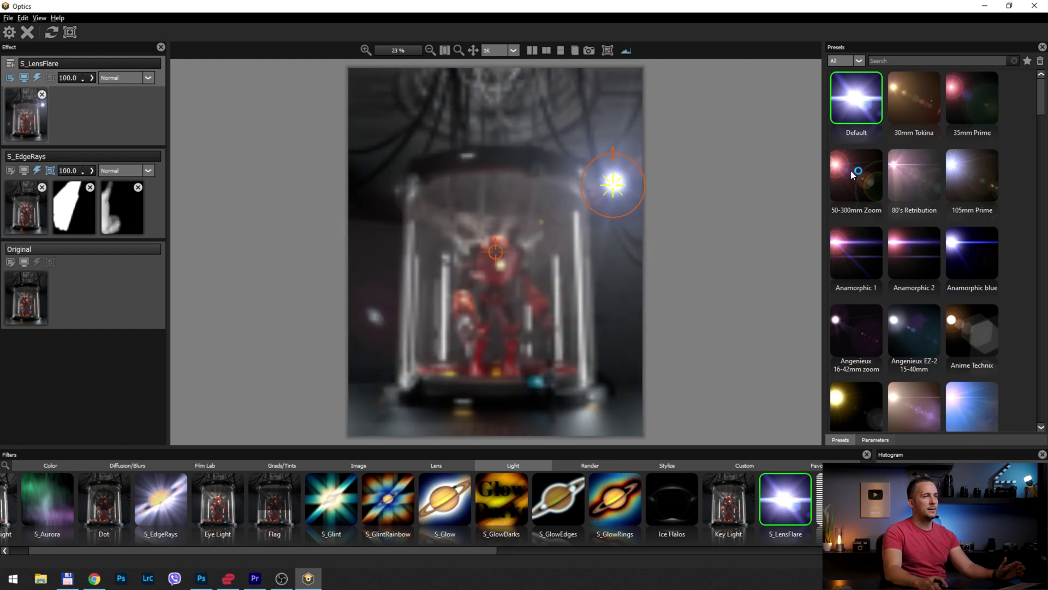
Step: Try the Desert Sun and Dome presets on the lens flare and apply the JJ Blip - Flare preset
drag(1043, 98, 1041, 238)
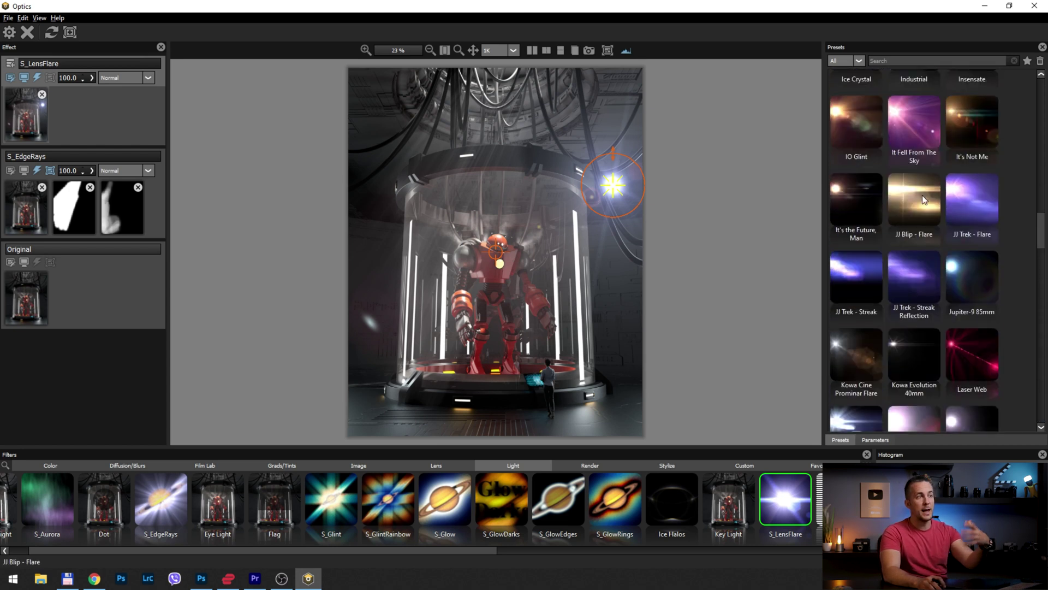
scroll(922, 195, up, 5)
click(934, 124)
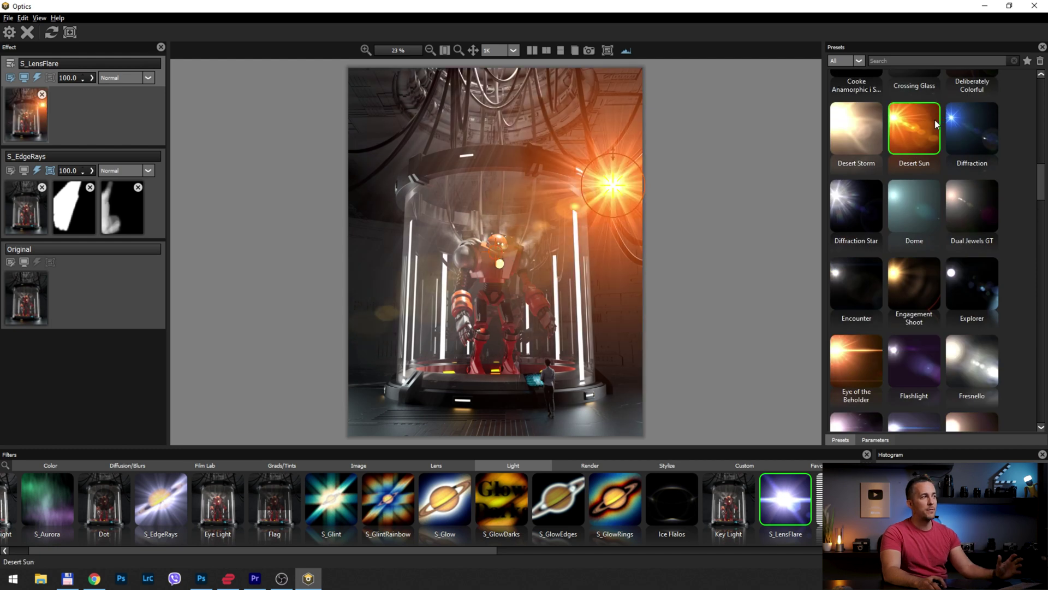
click(930, 205)
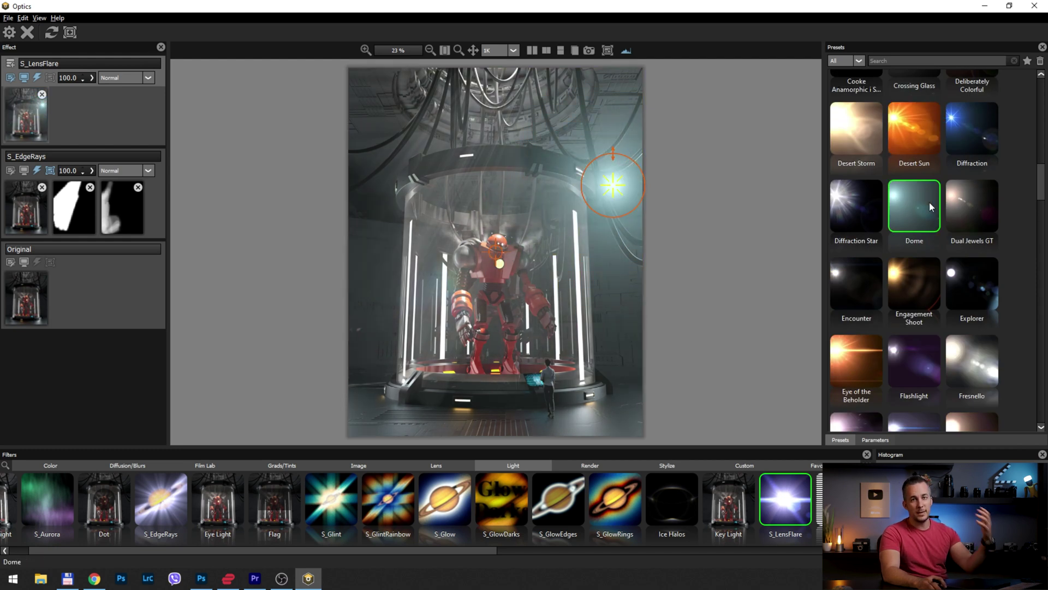
scroll(929, 203, down, 5)
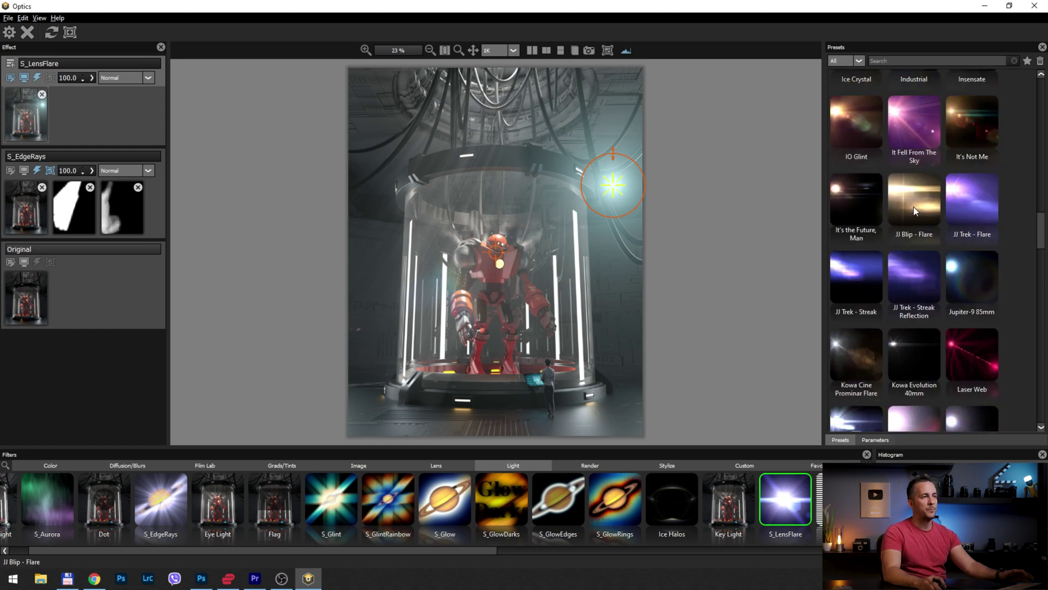
click(911, 202)
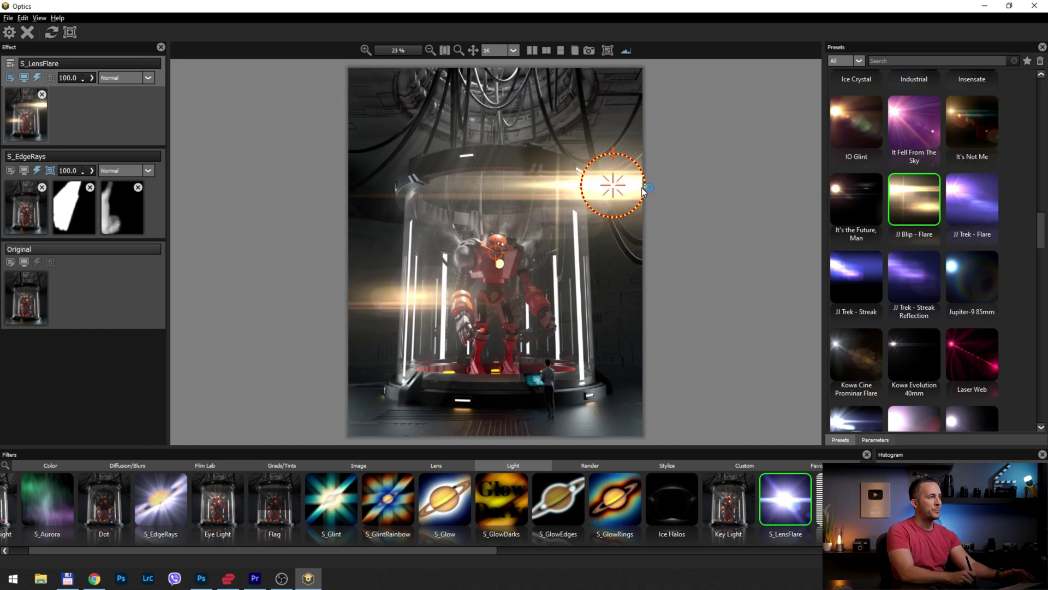
Step: Move the lens flare onto the robot's chest light, shrink it to the light's size, and shift its pivot to the robot's lower torso
drag(643, 188, 503, 269)
scroll(503, 268, up, 4)
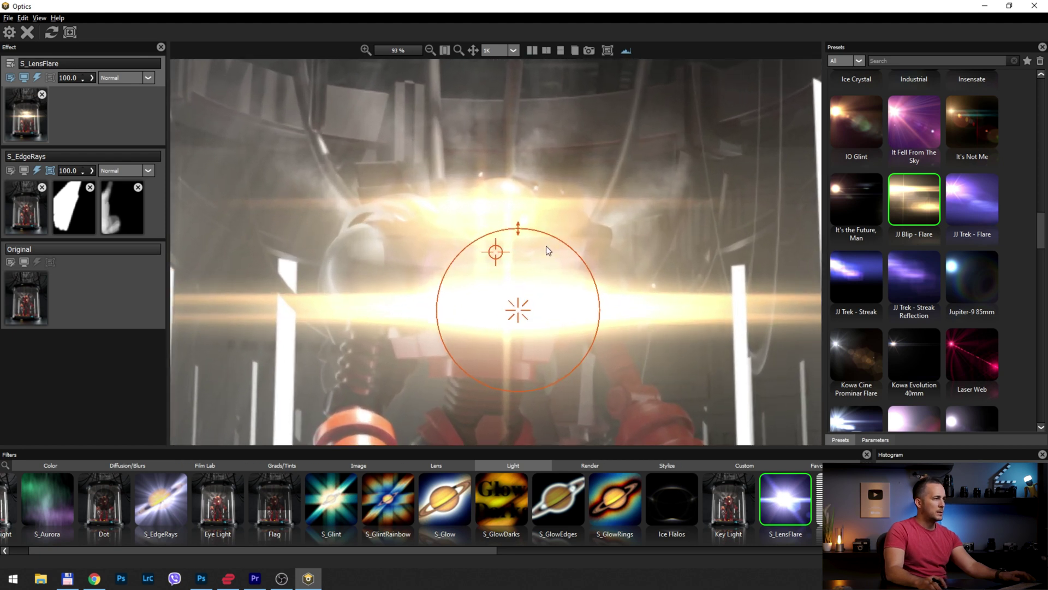
drag(552, 238, 515, 303)
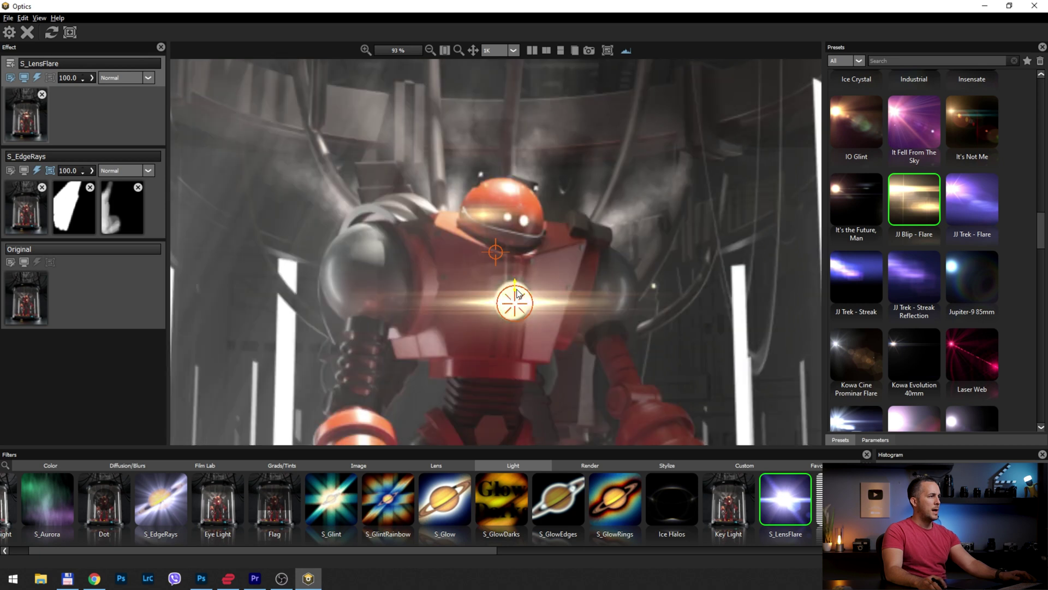
drag(444, 299, 434, 351)
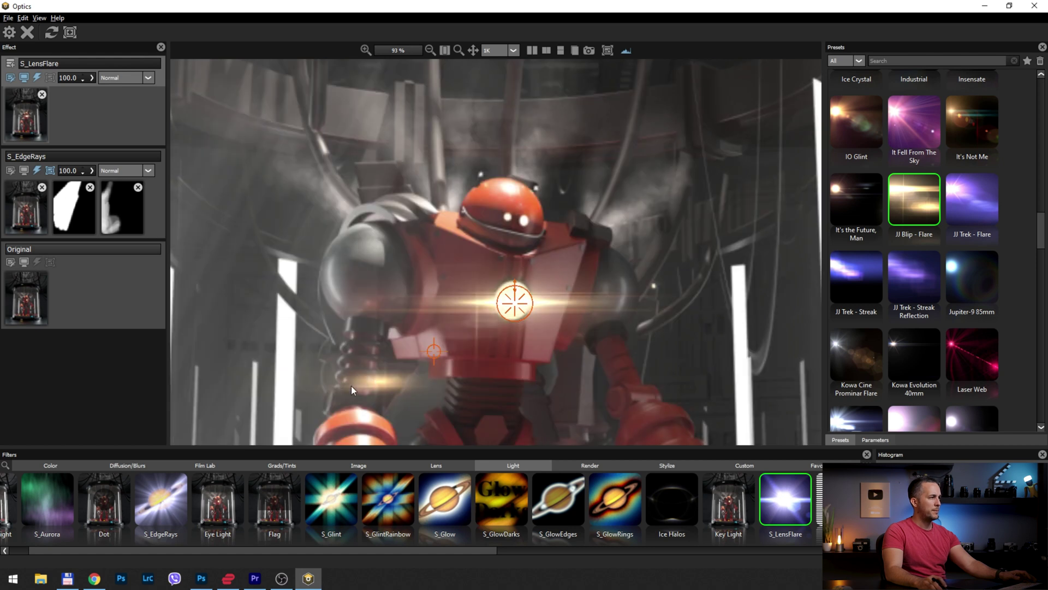
scroll(423, 315, down, 3)
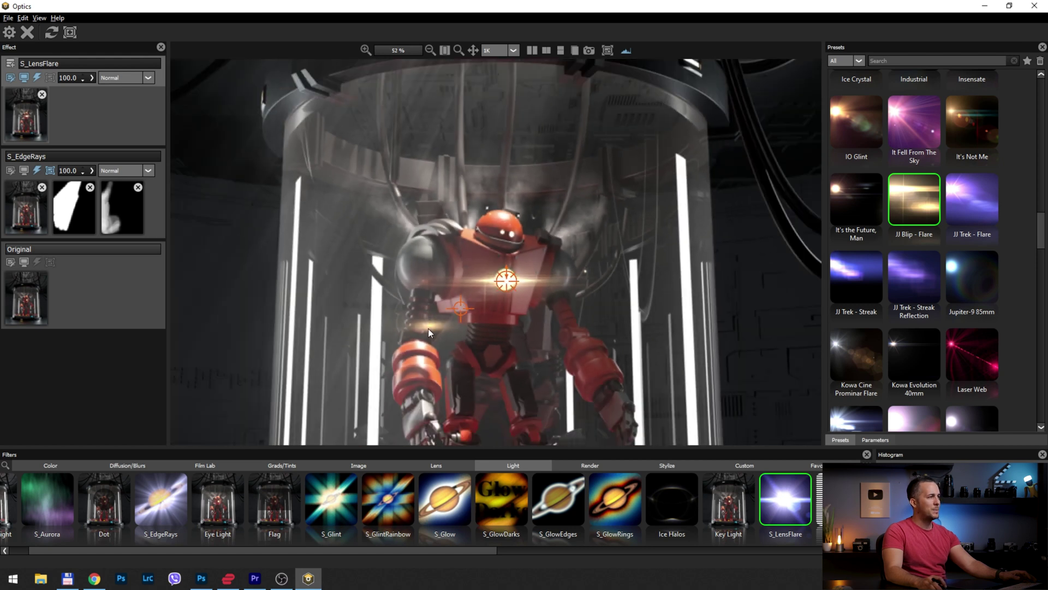
Step: Set the lens flare's Other Brightness to 0.50 and check the whole image
click(868, 440)
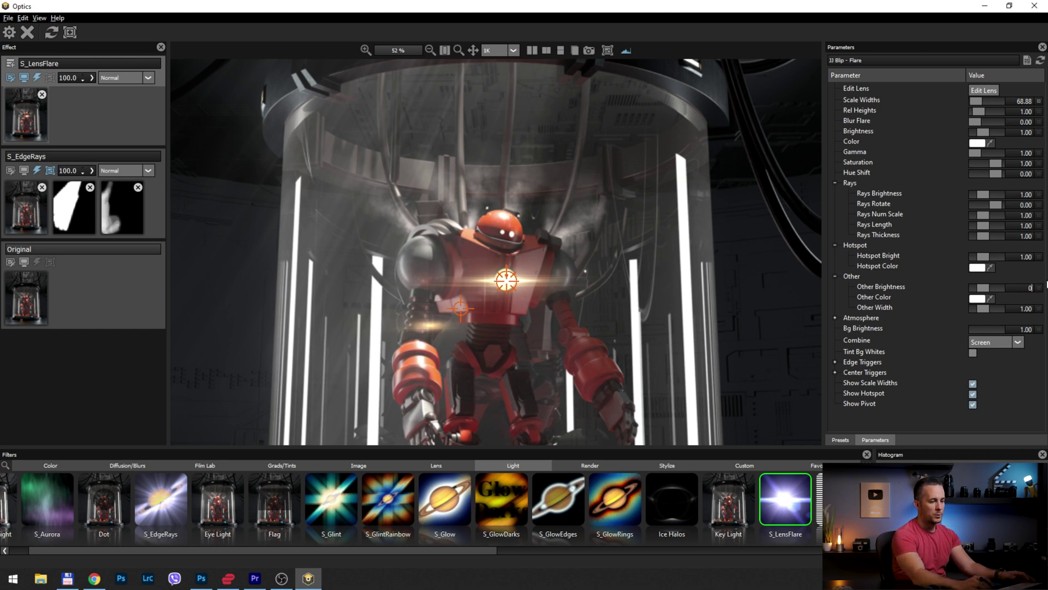
key(Return)
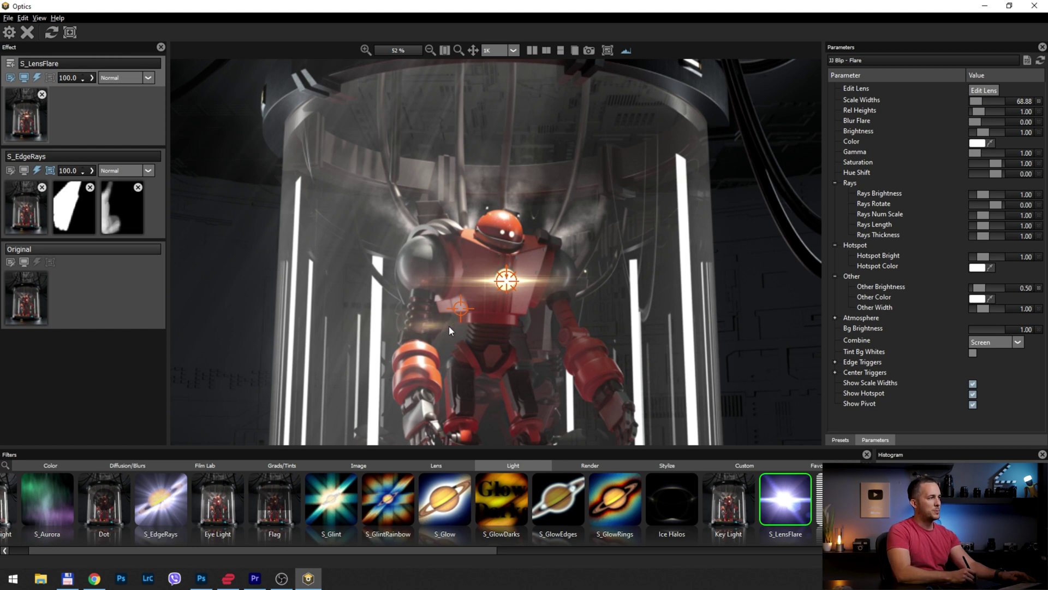
key(ctrl+0)
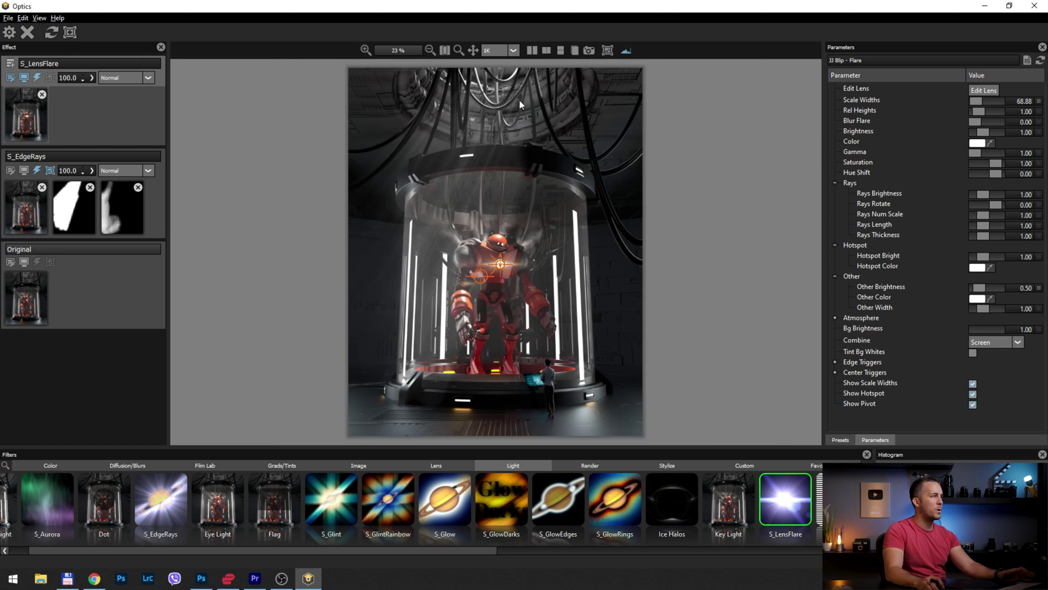
scroll(516, 102, down, 1)
scroll(500, 146, up, 1)
scroll(518, 103, down, 1)
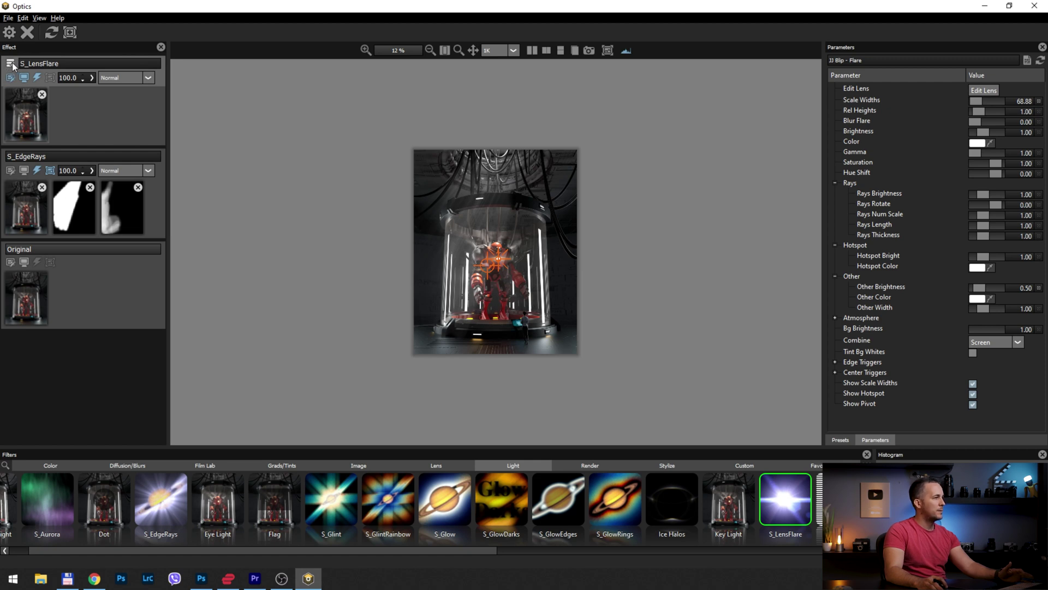
Step: Add a new effect layer above the lens flare and apply the Film Stocks filter from Film Lab to it
click(11, 63)
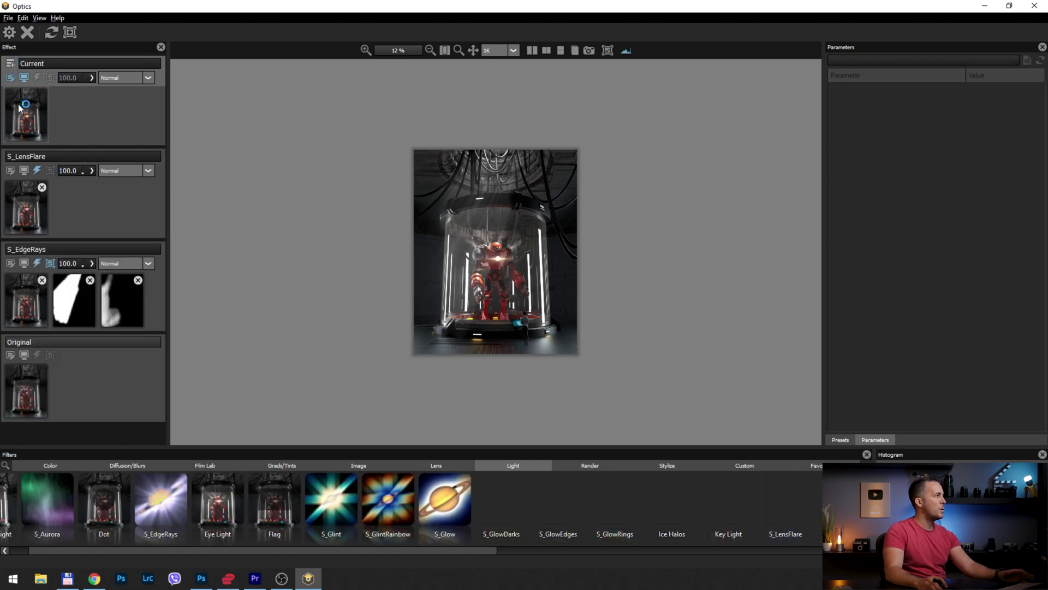
scroll(479, 266, up, 1)
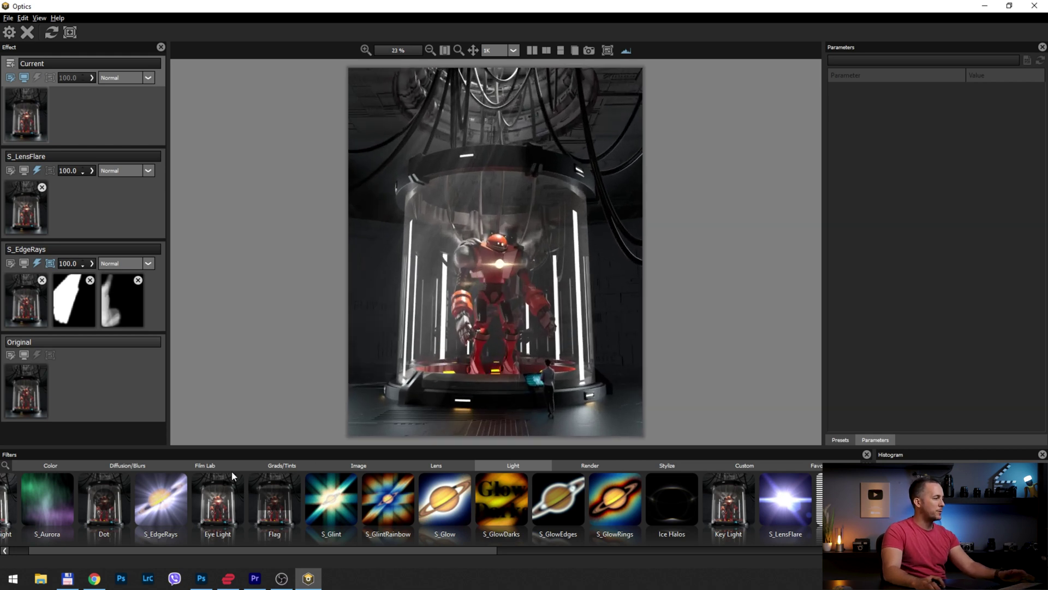
click(269, 467)
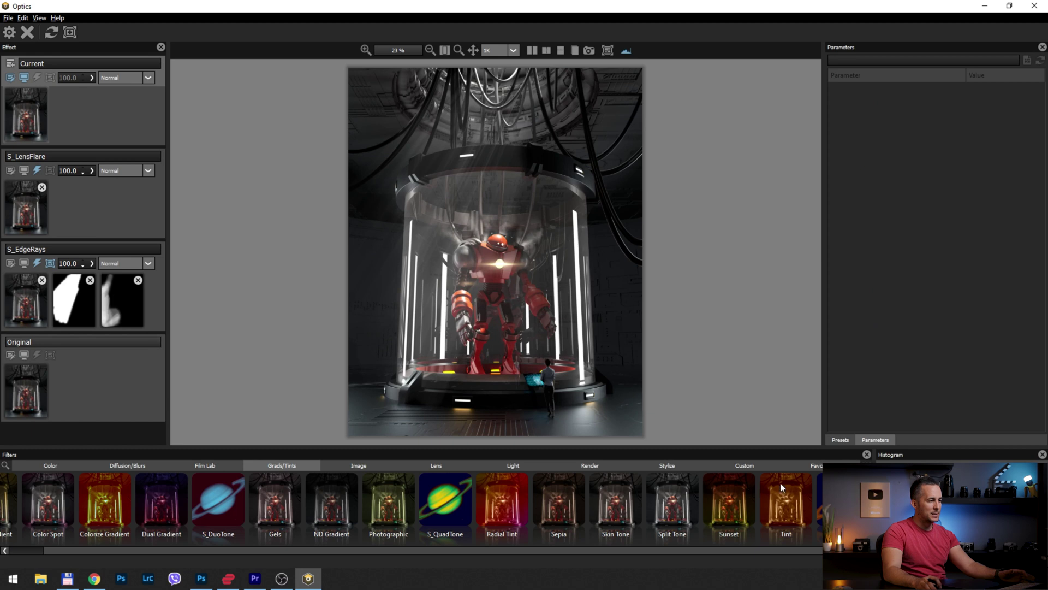
click(58, 464)
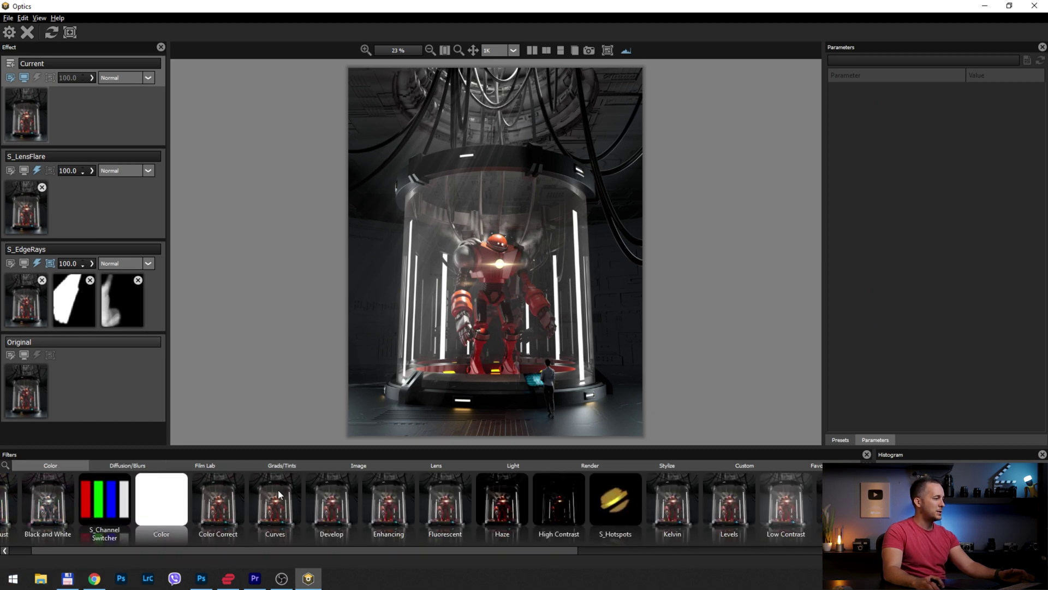
click(206, 466)
click(261, 510)
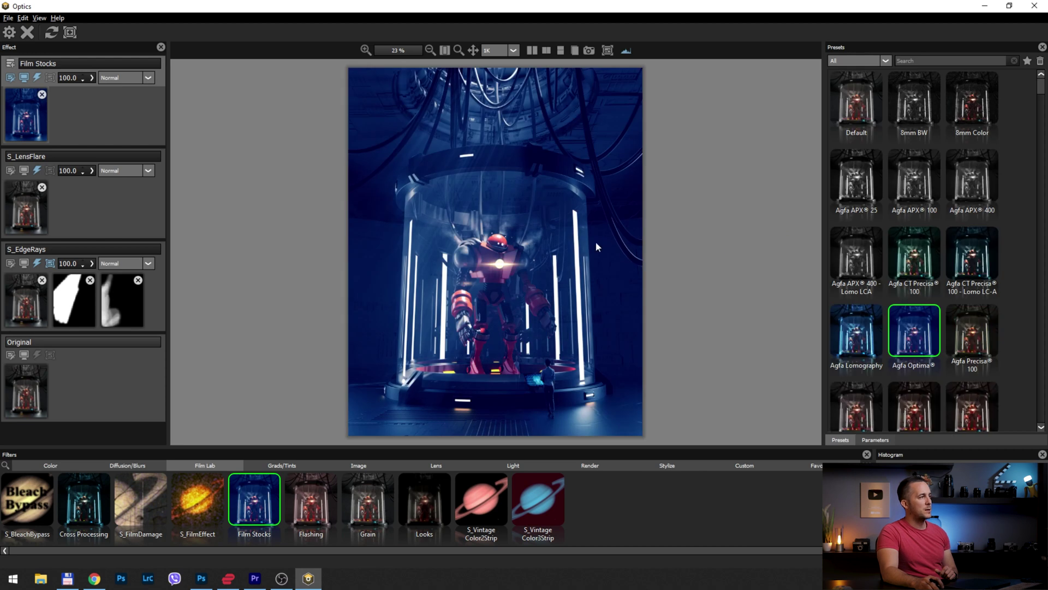
Step: Try the Agfa RSX II 100 film stock preset and apply the Agfacolor XT100 16mm preset
scroll(863, 305, down, 2)
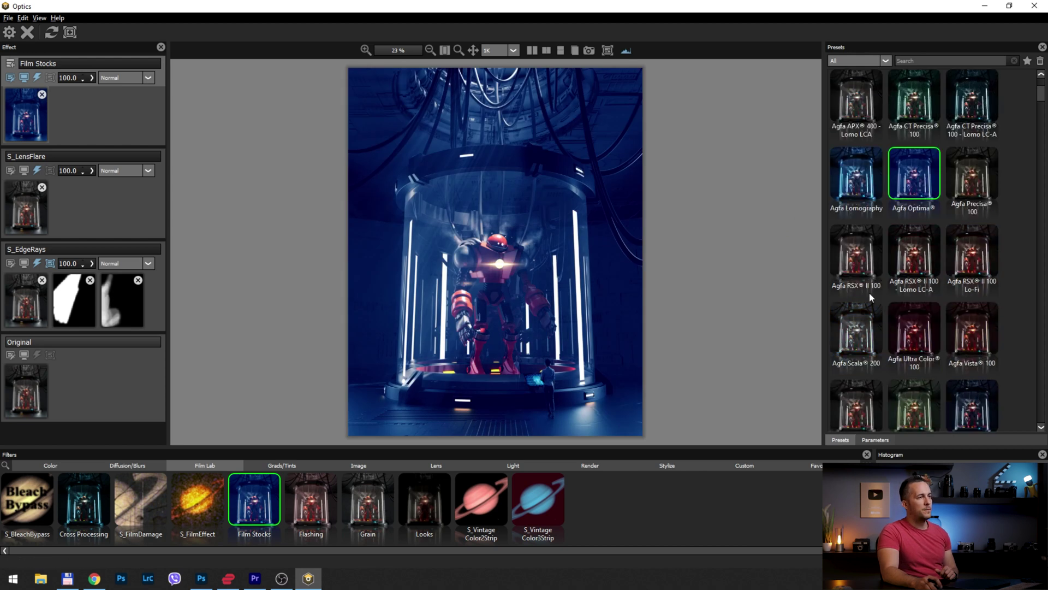
click(870, 260)
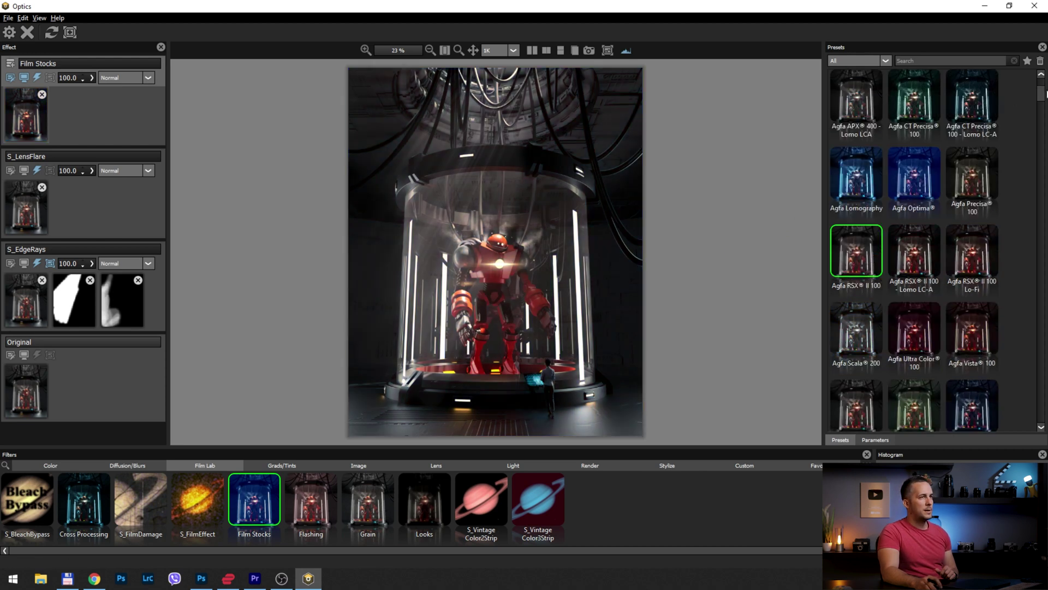
mouse_move(1041, 94)
mouse_down()
mouse_move(1041, 371)
mouse_move(1041, 97)
mouse_up()
scroll(1015, 288, down, 2)
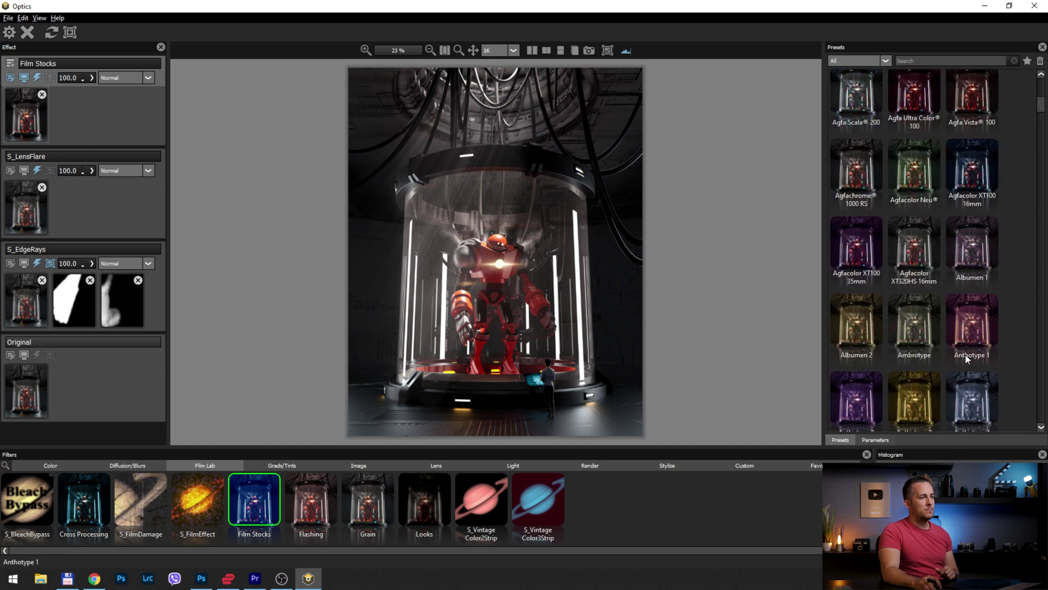
click(970, 172)
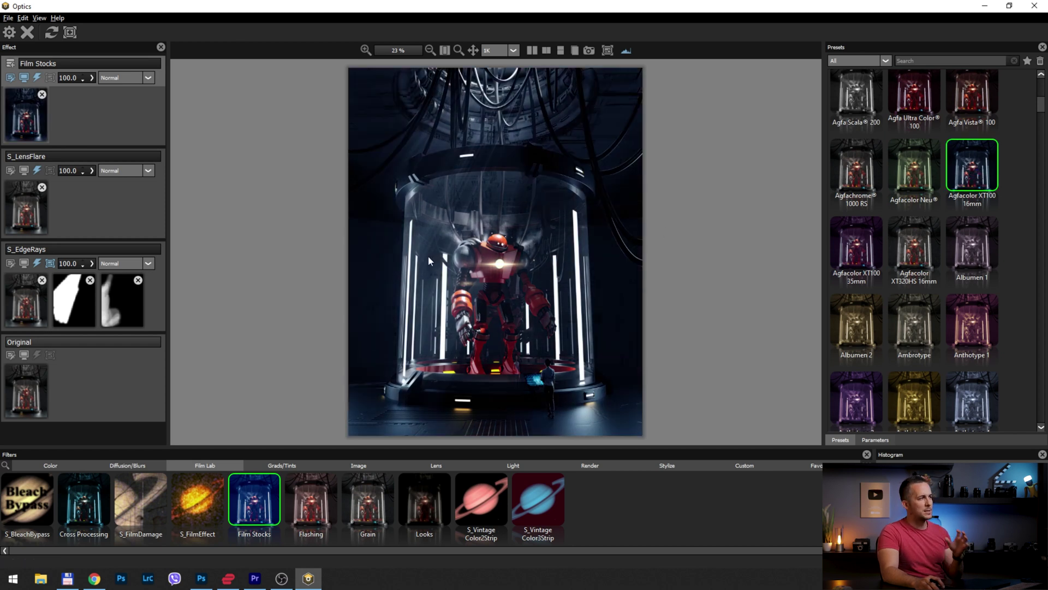
Step: Try the Film Stocks layer at 50 opacity and return it to 100
click(90, 79)
drag(83, 93, 74, 92)
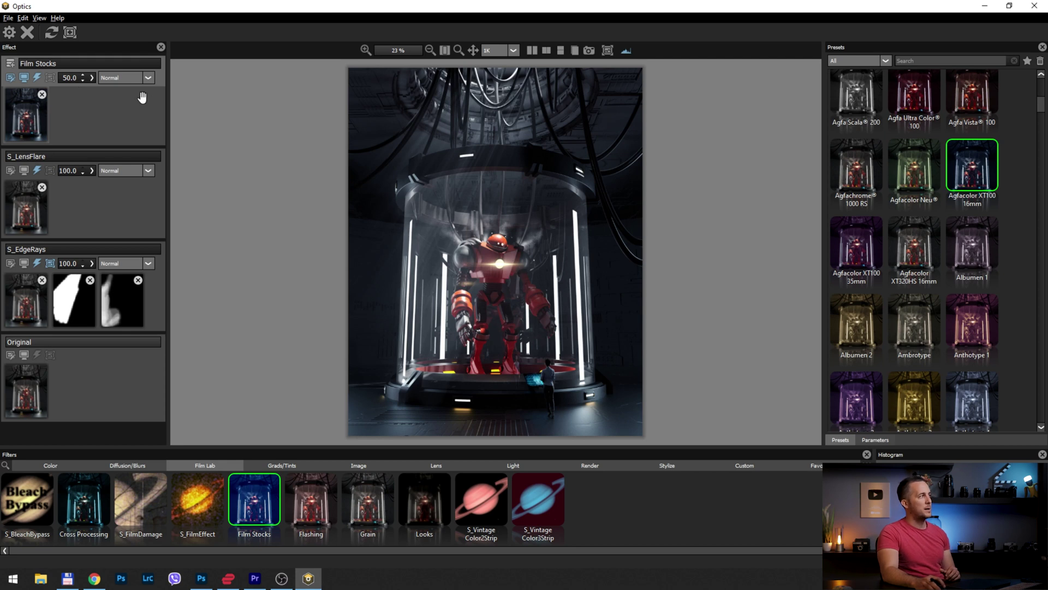
click(93, 79)
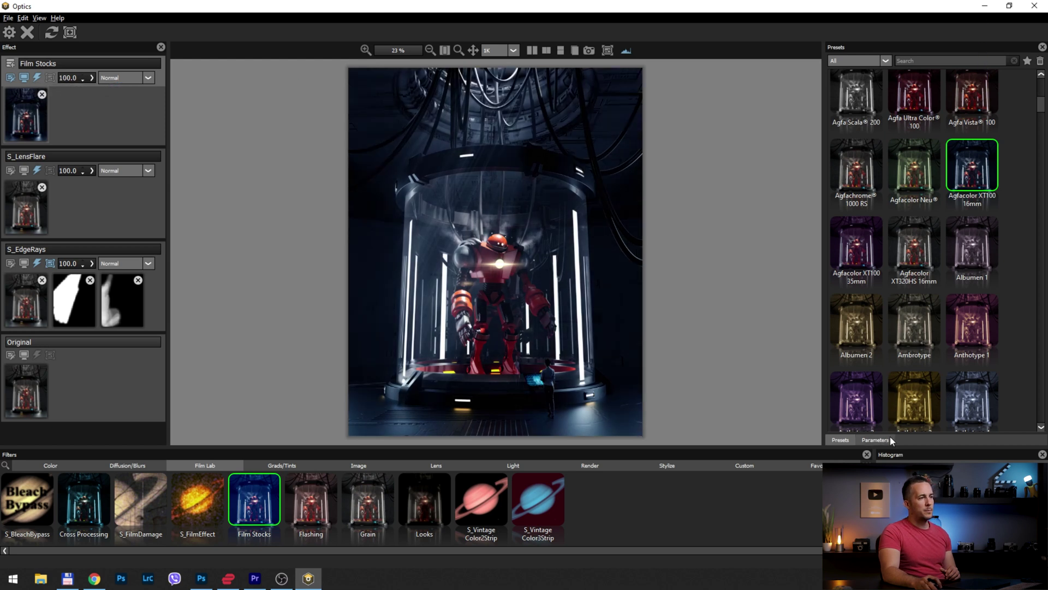
Step: Set the film stock's Amount to 50 and raise the shadow point of its RGB Film Response curve slightly
click(875, 440)
scroll(1037, 225, down, 1)
scroll(1038, 225, down, 10)
scroll(1023, 120, up, 15)
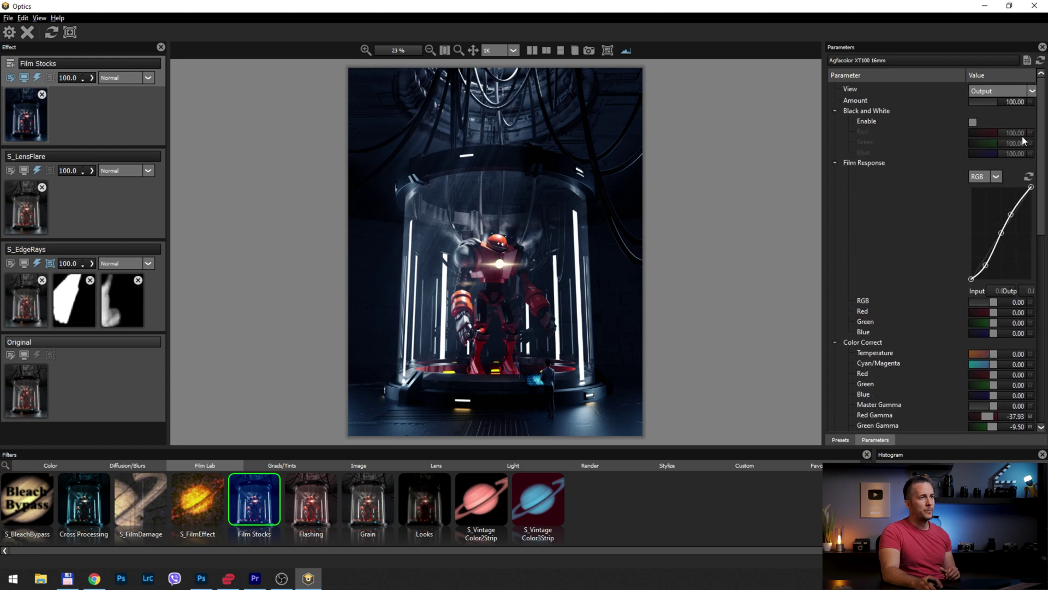
text(50)
key(Return)
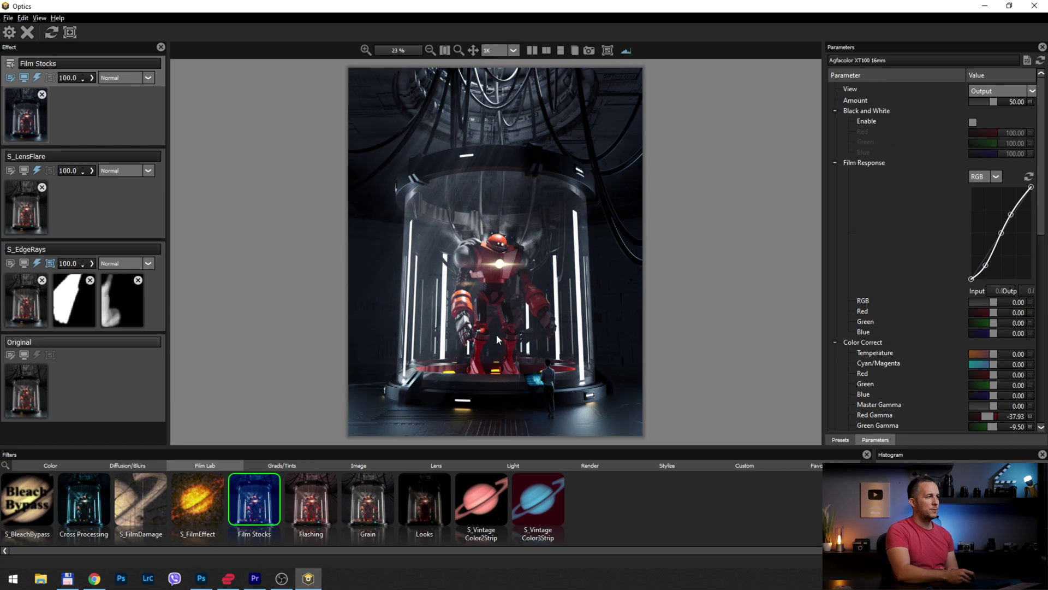
click(986, 267)
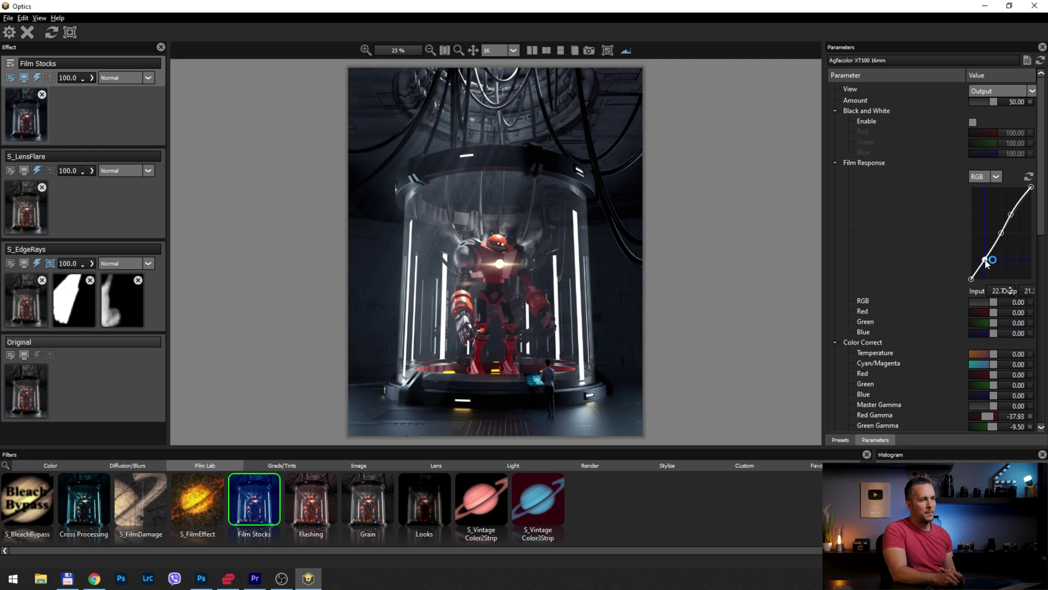
drag(985, 265, 989, 269)
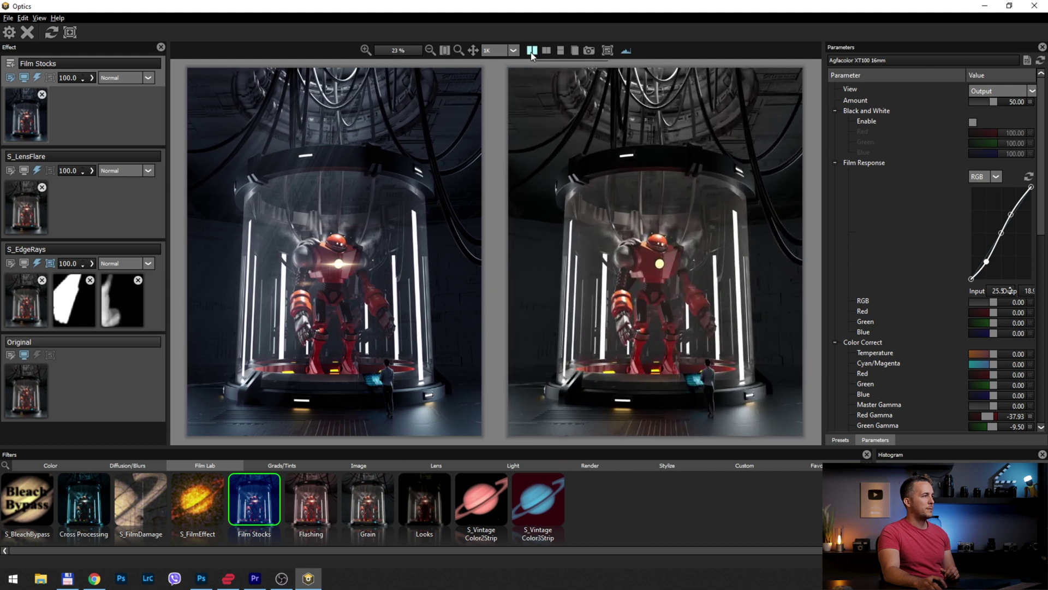
Step: Compare the graded image with the original using the vertical and horizontal split views
click(546, 50)
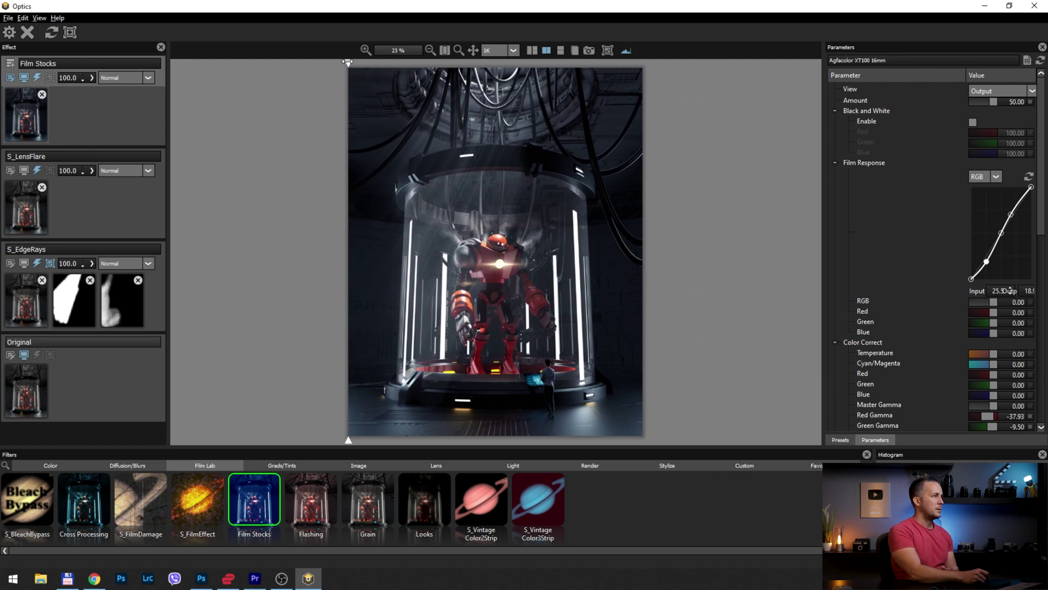
drag(347, 62, 337, 269)
click(561, 50)
drag(352, 68, 310, 20)
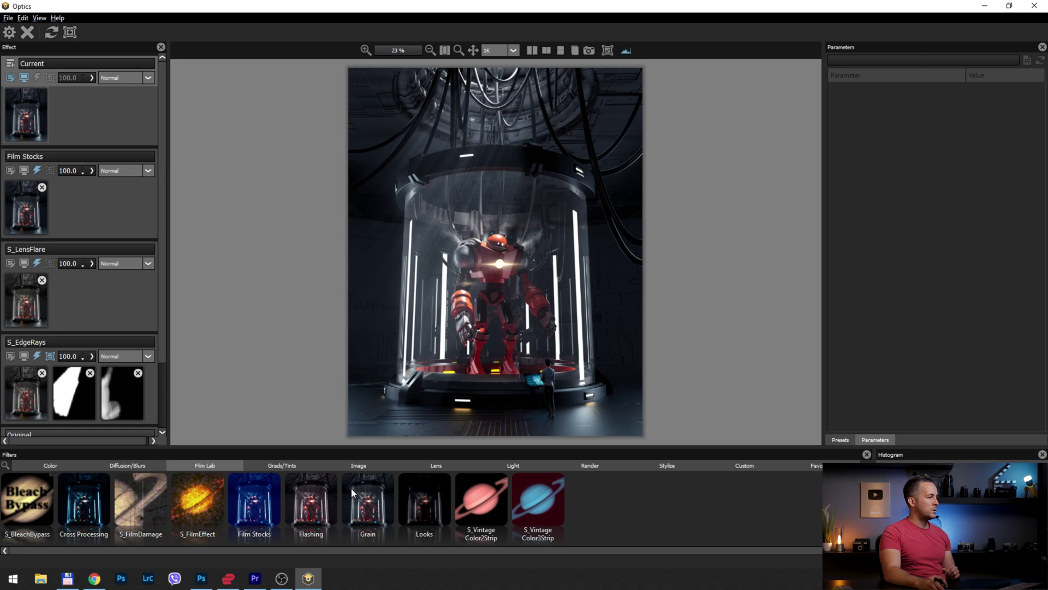
Step: Apply the Detail filter to the new top layer, try the Smoothing 2 and Sharpen 4 presets, and choose Sharpen 1
click(370, 467)
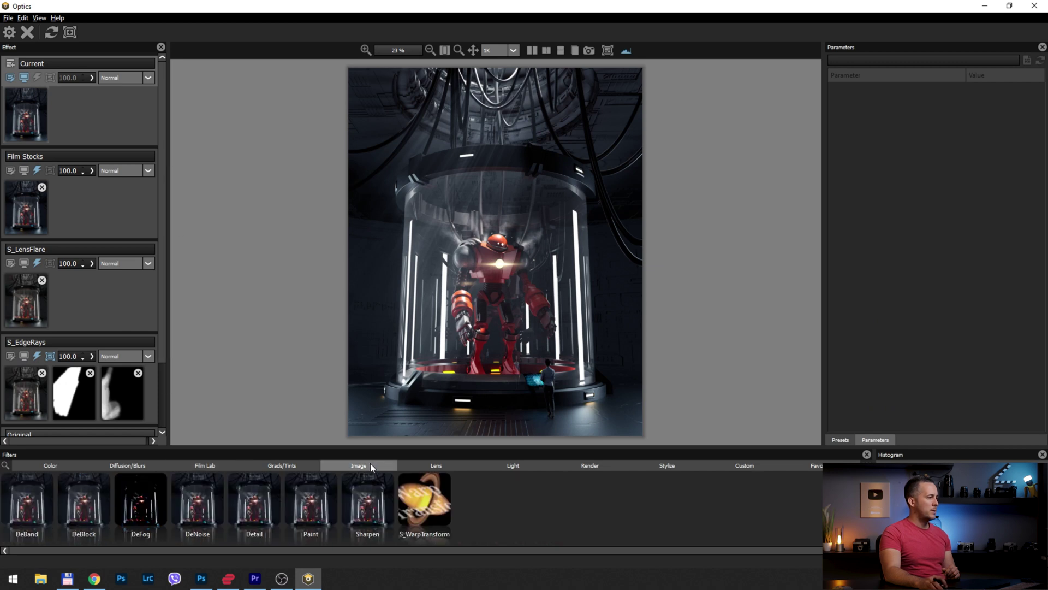
click(258, 507)
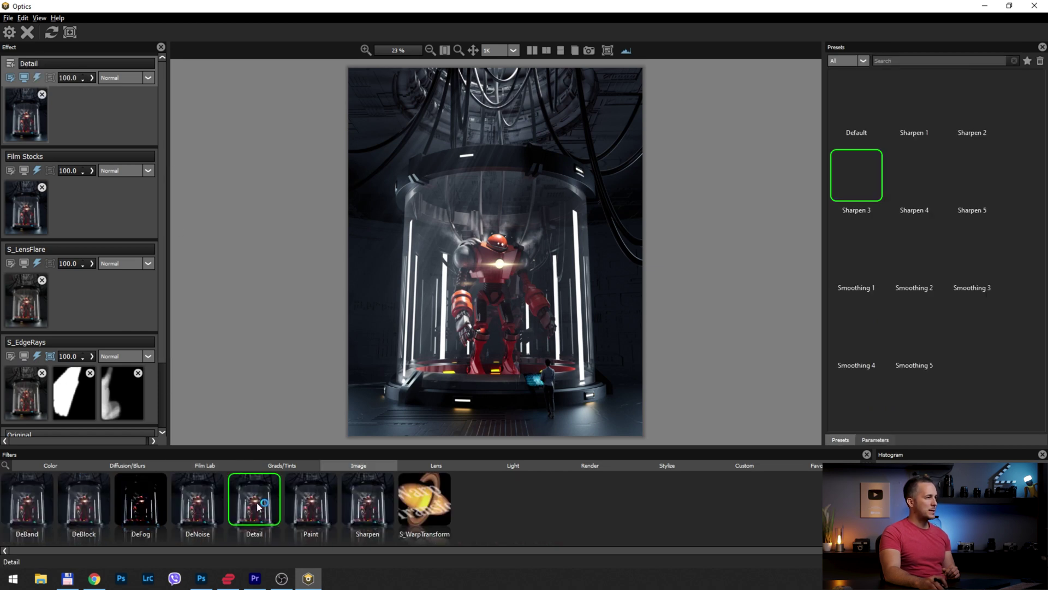
click(926, 250)
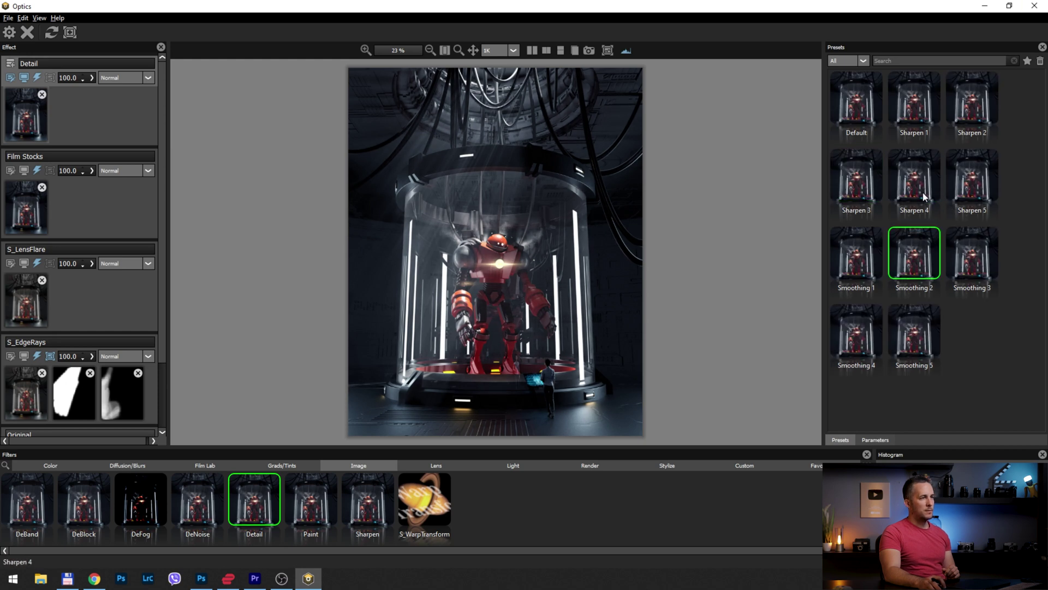
click(917, 194)
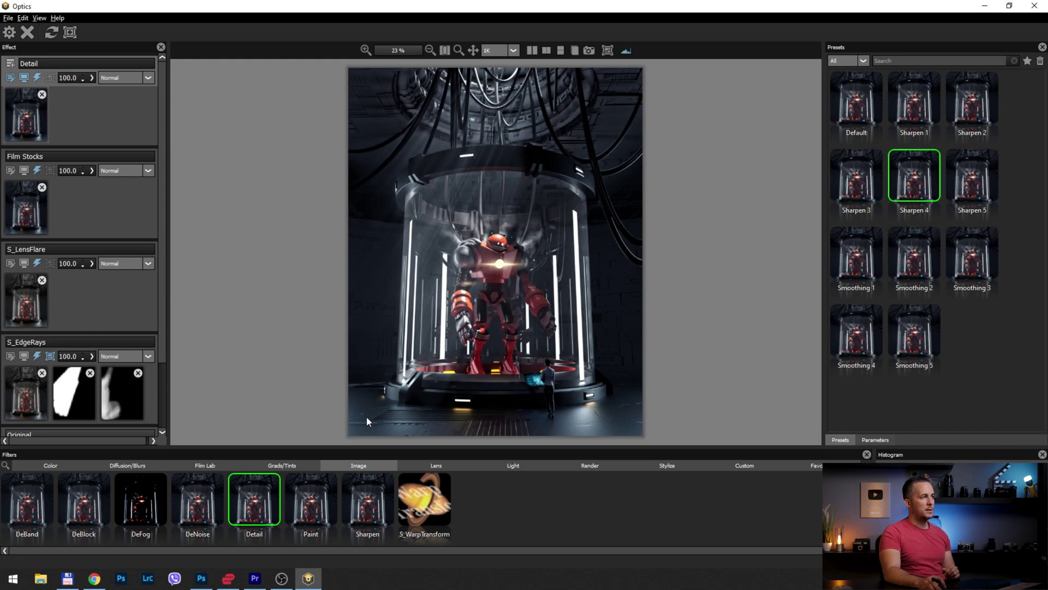
click(910, 109)
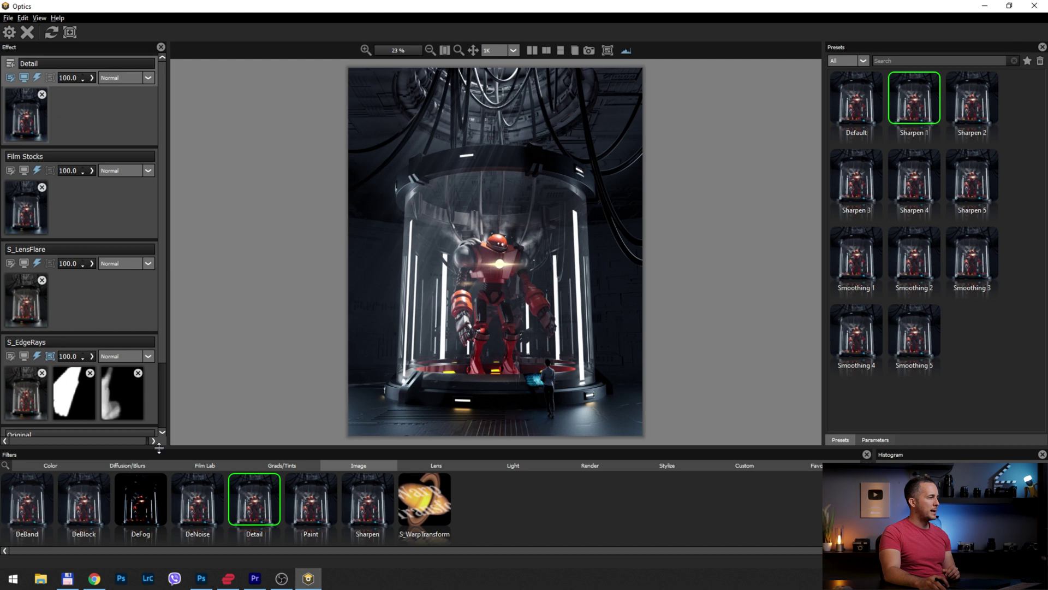
Step: Add a new effect layer above Detail and apply the Chromatic Aberration lens filter to it
click(10, 63)
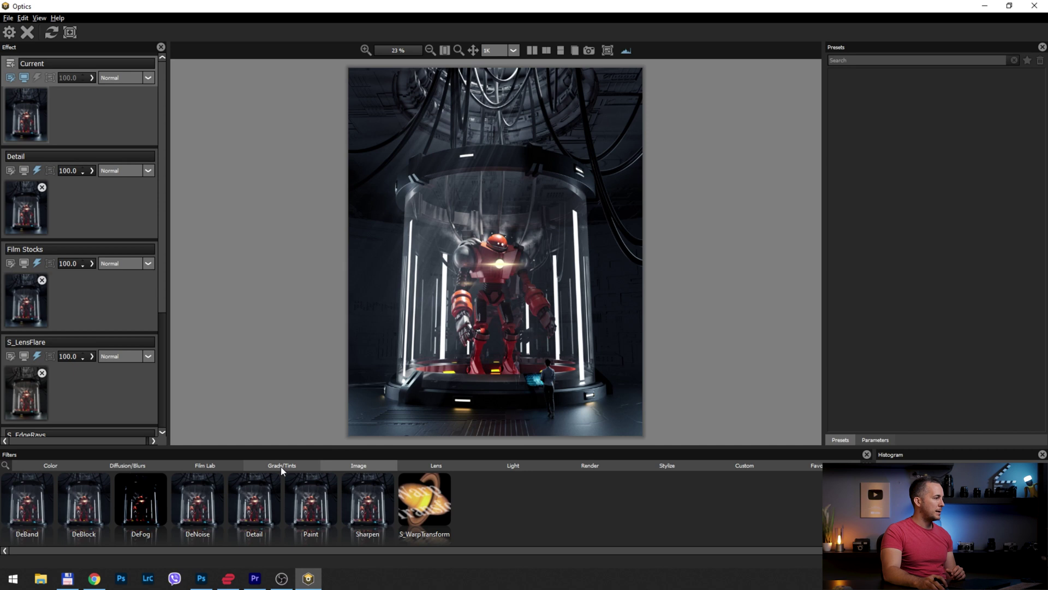
click(418, 466)
click(28, 513)
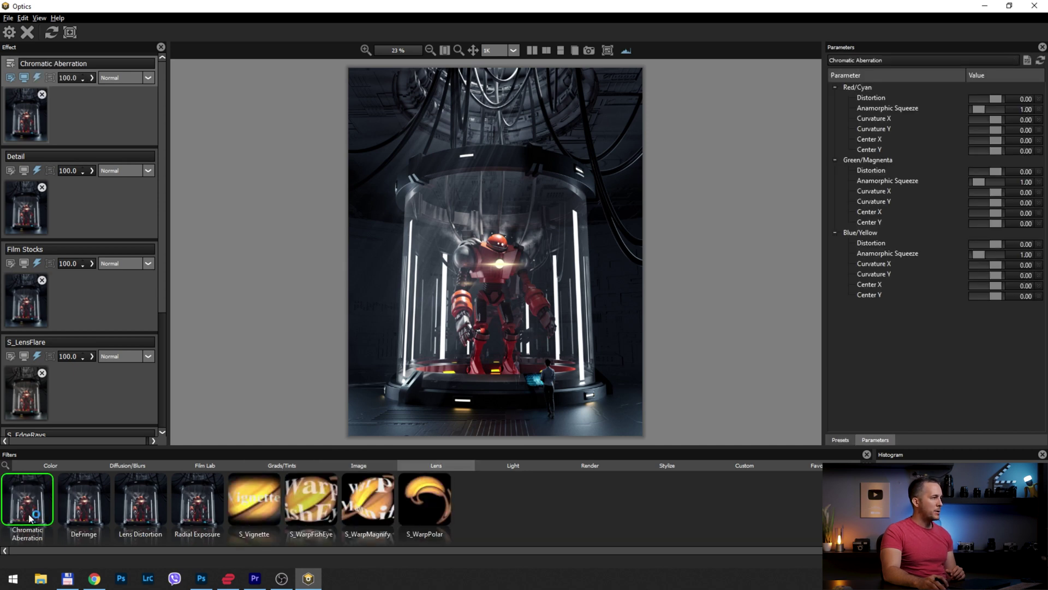
Step: Set the chromatic aberration's Red/Cyan Distortion to 31.58 while viewing the capsule's top and cables up close
scroll(487, 118, up, 2)
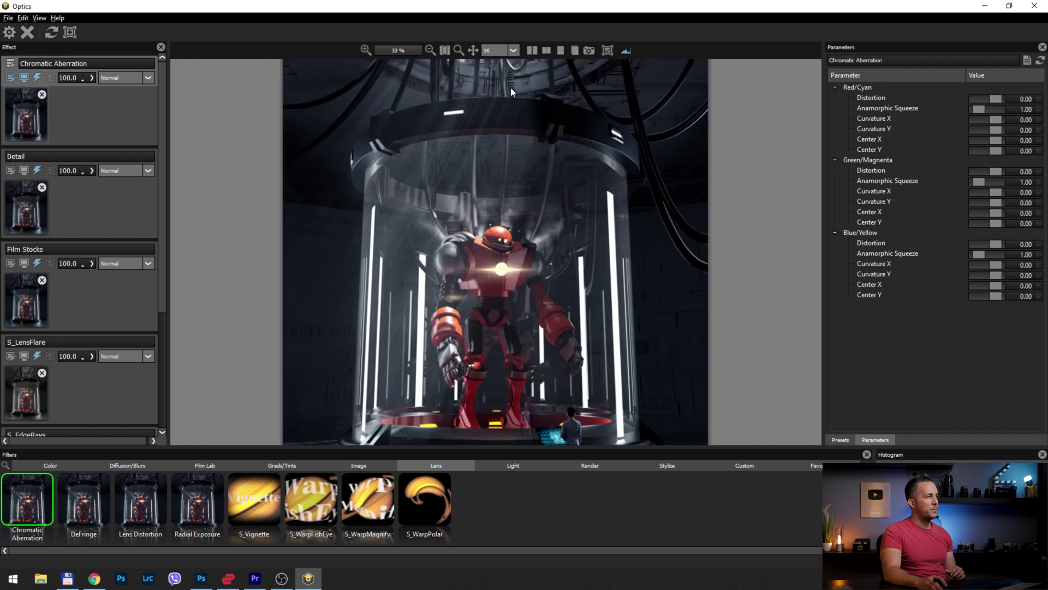
drag(513, 91, 522, 155)
scroll(523, 155, up, 2)
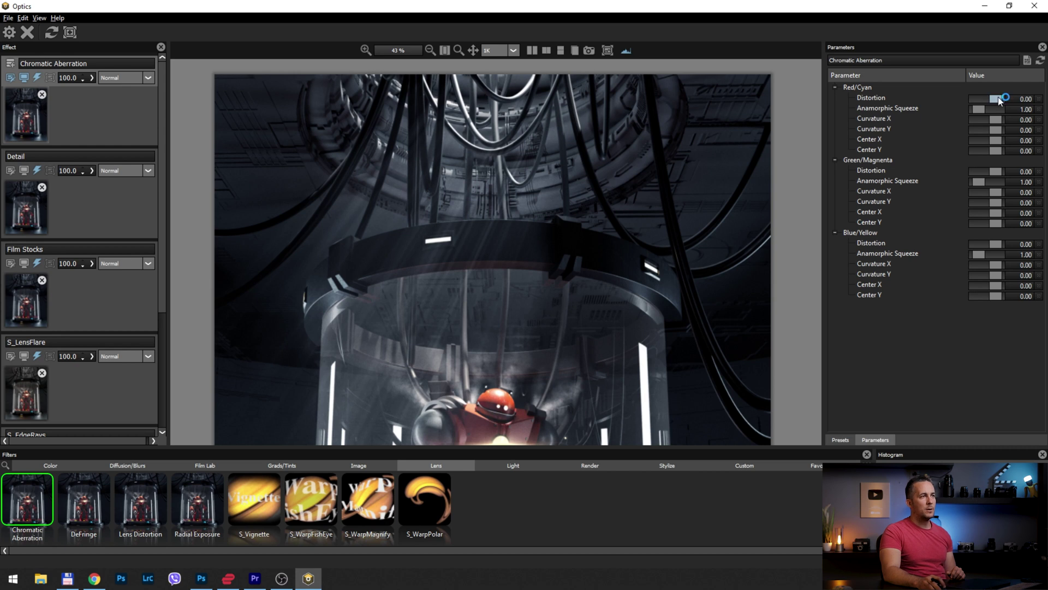
drag(999, 100, 1000, 100)
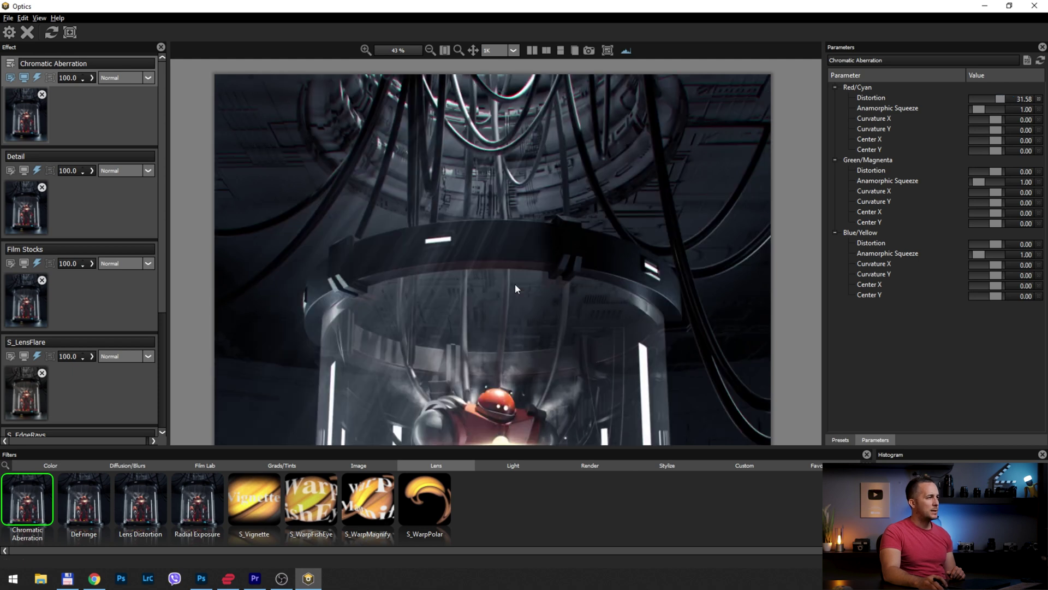
Step: Add a new effect layer above Chromatic Aberration and apply the Grain film filter to it
scroll(446, 372, up, 4)
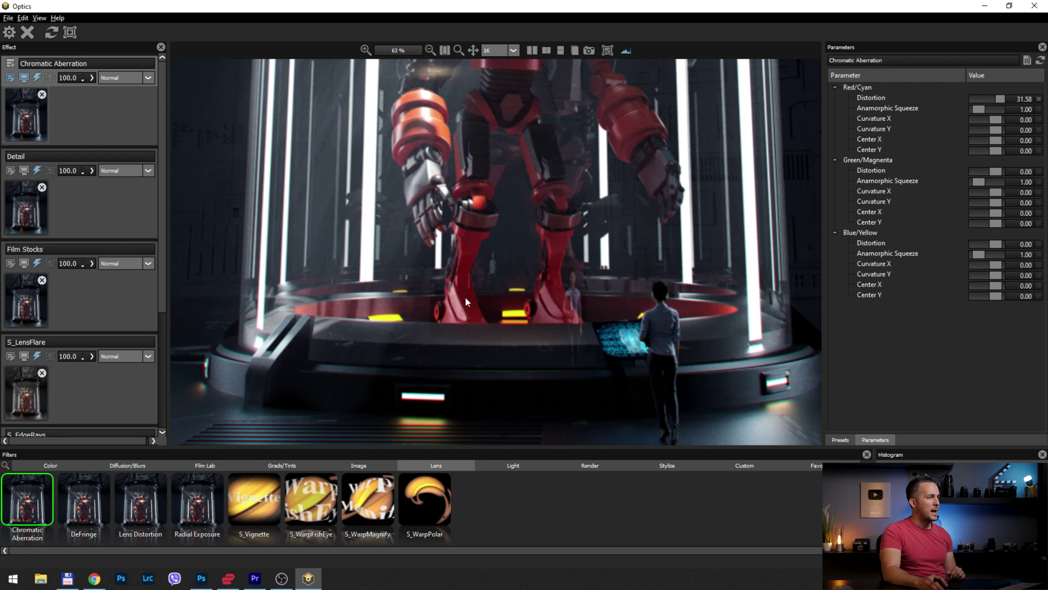
scroll(549, 224, down, 6)
drag(531, 217, 527, 273)
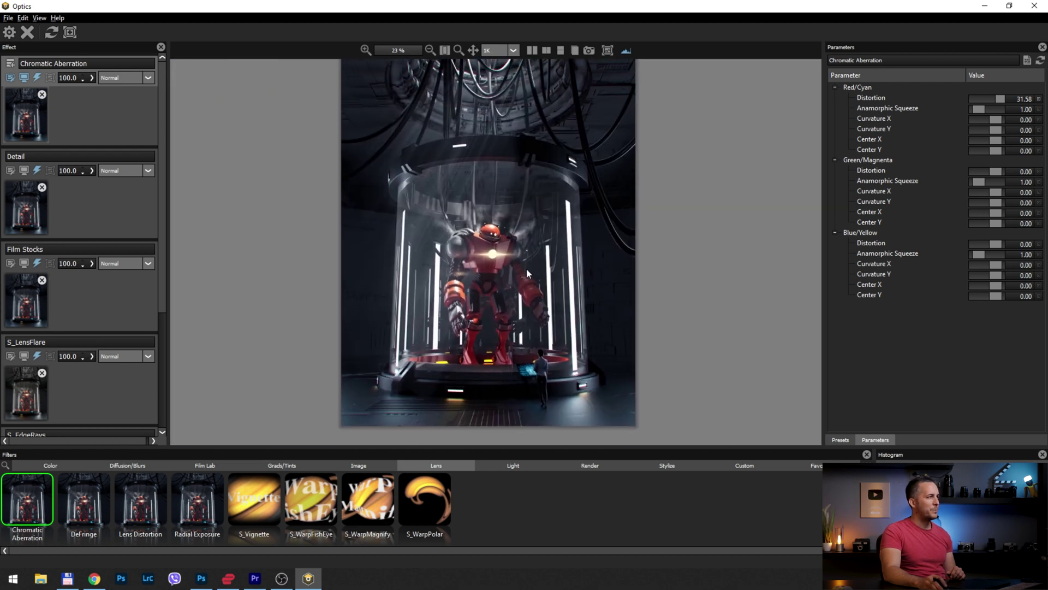
drag(522, 201, 521, 216)
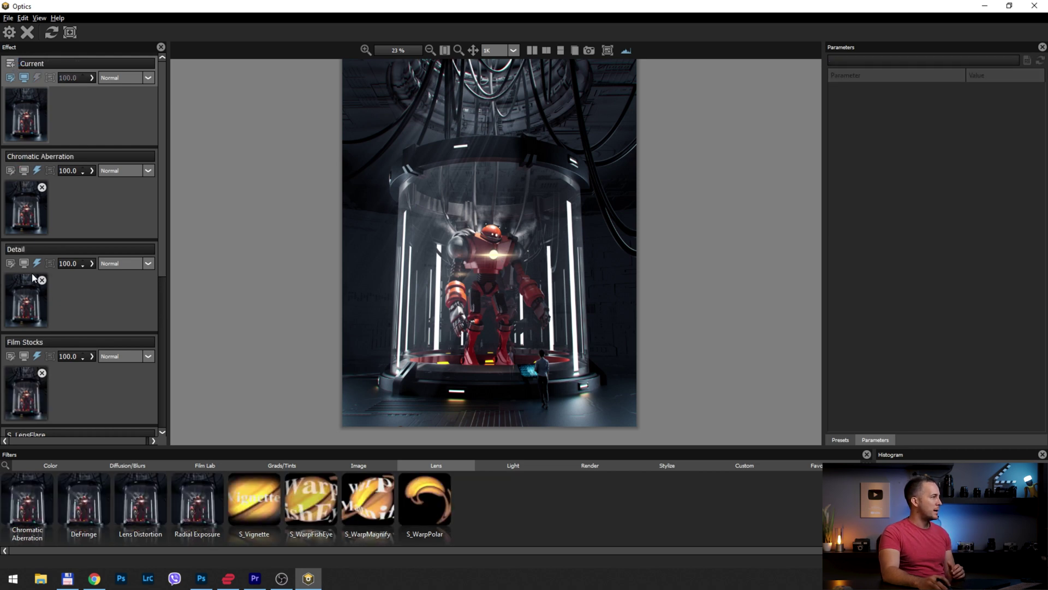
click(219, 466)
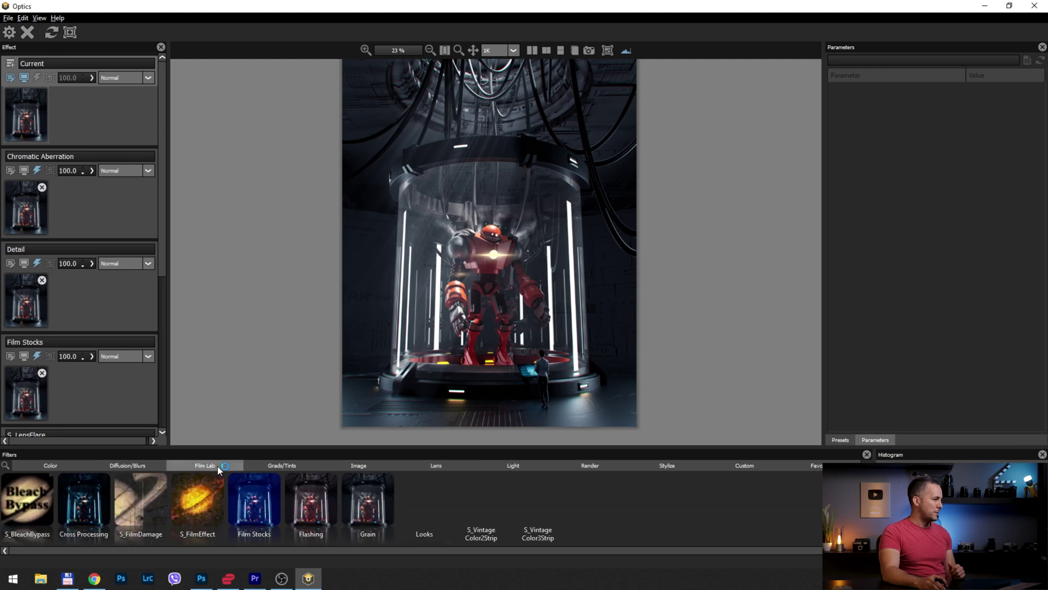
click(369, 513)
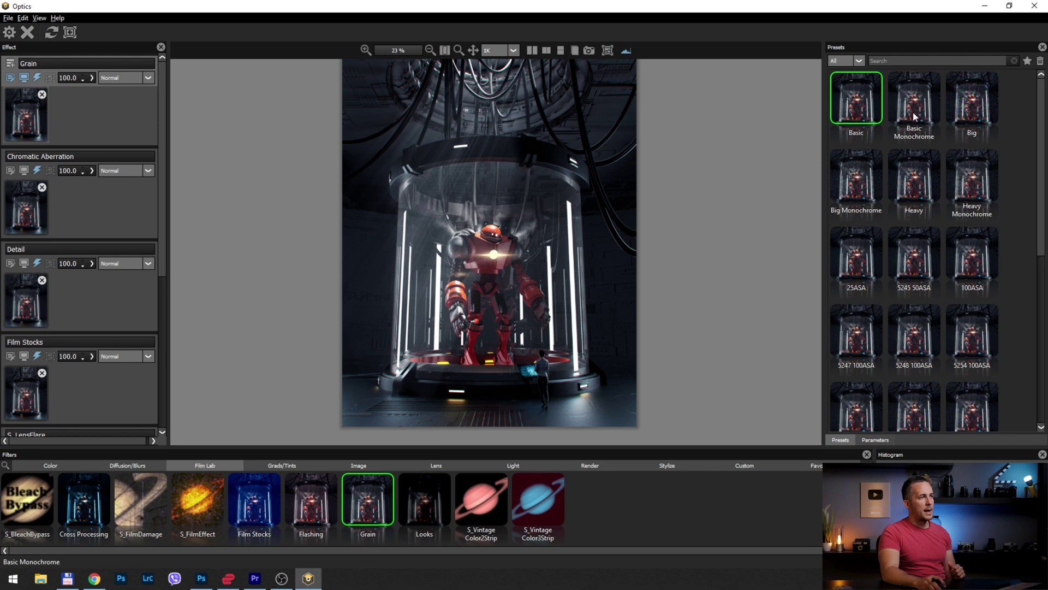
Step: Try the Basic Monochrome, Big and Big Monochrome grain presets and view the parameters of the last one
click(921, 112)
click(964, 111)
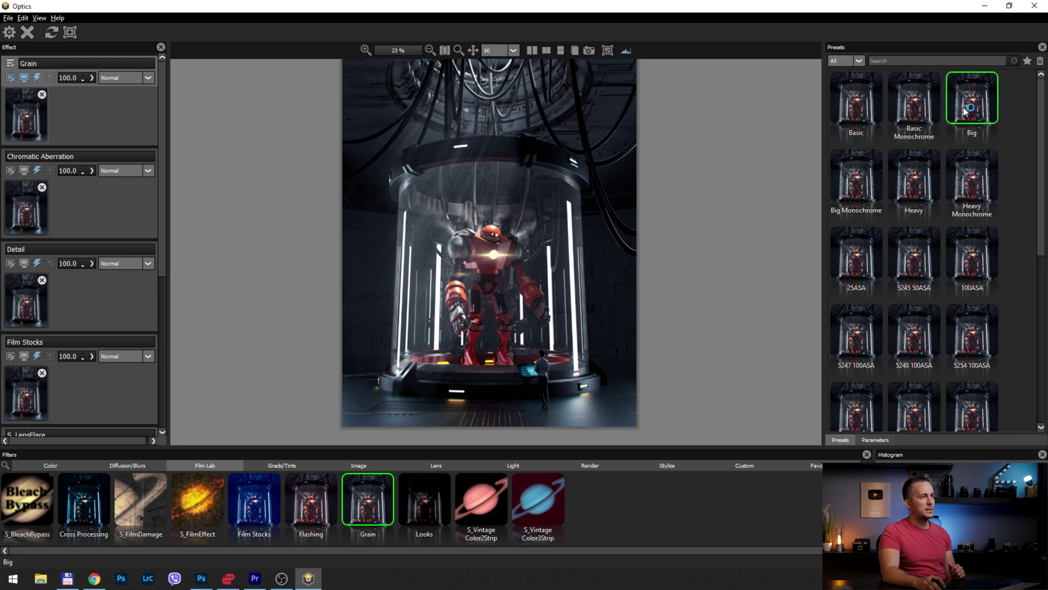
click(856, 179)
click(882, 440)
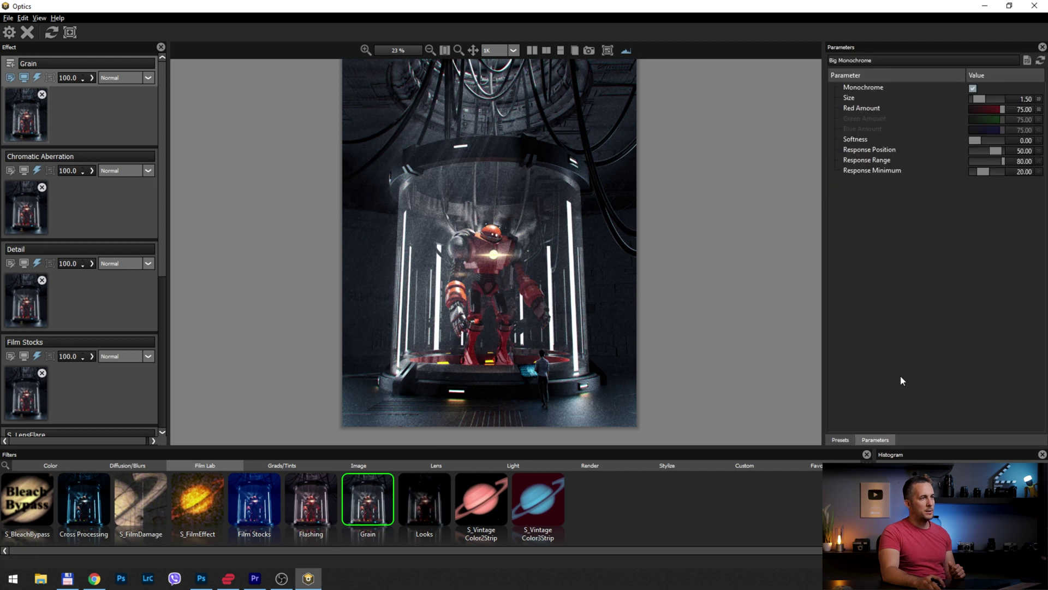
Step: Compare the Basic Monochrome and Basic grain presets up close on the robot and choose Basic
click(840, 440)
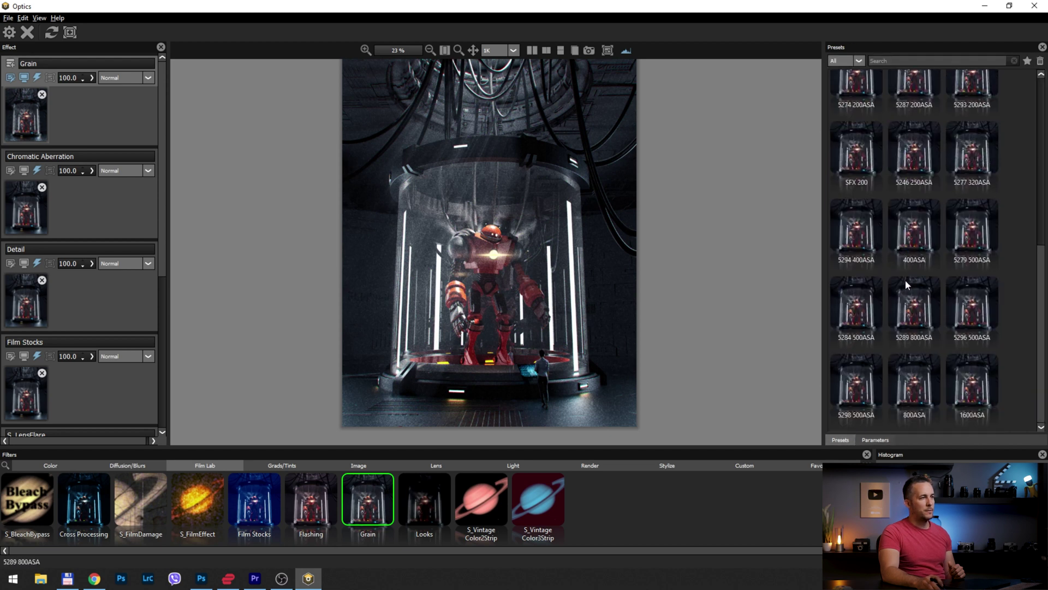
click(915, 103)
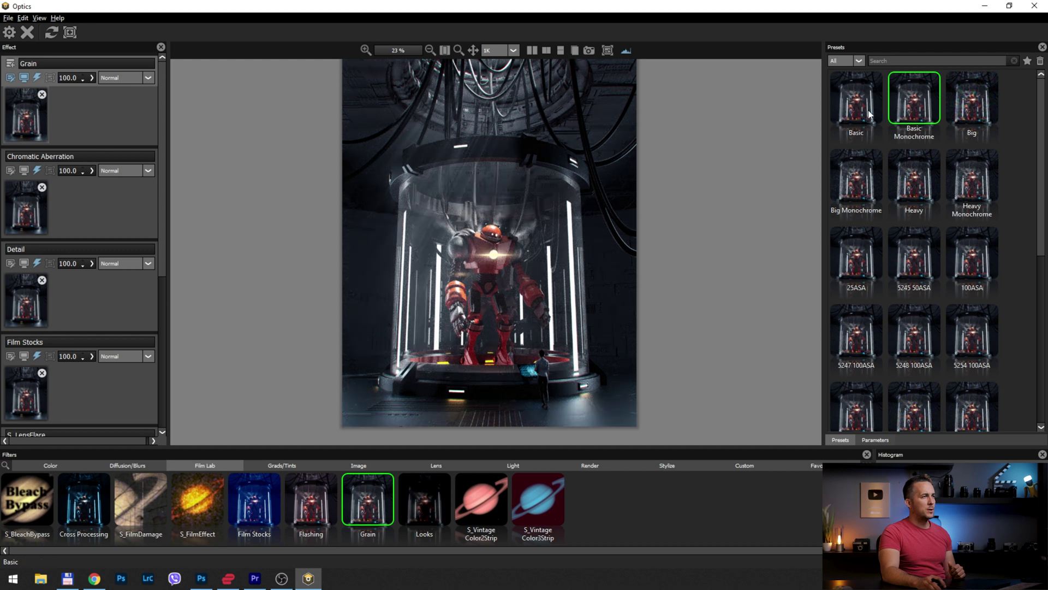
scroll(539, 208, up, 1)
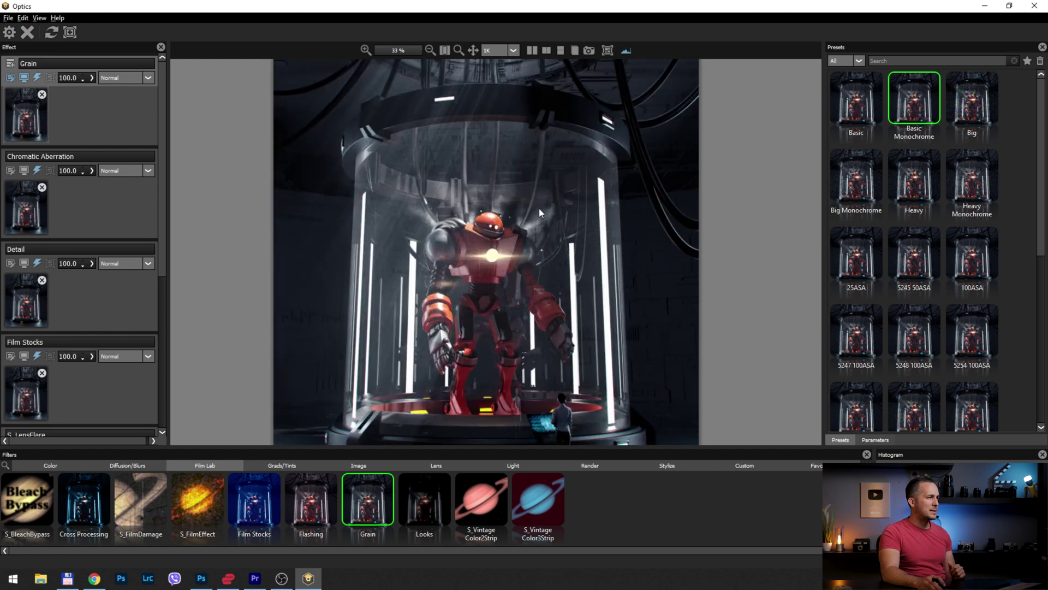
click(850, 107)
scroll(548, 192, up, 2)
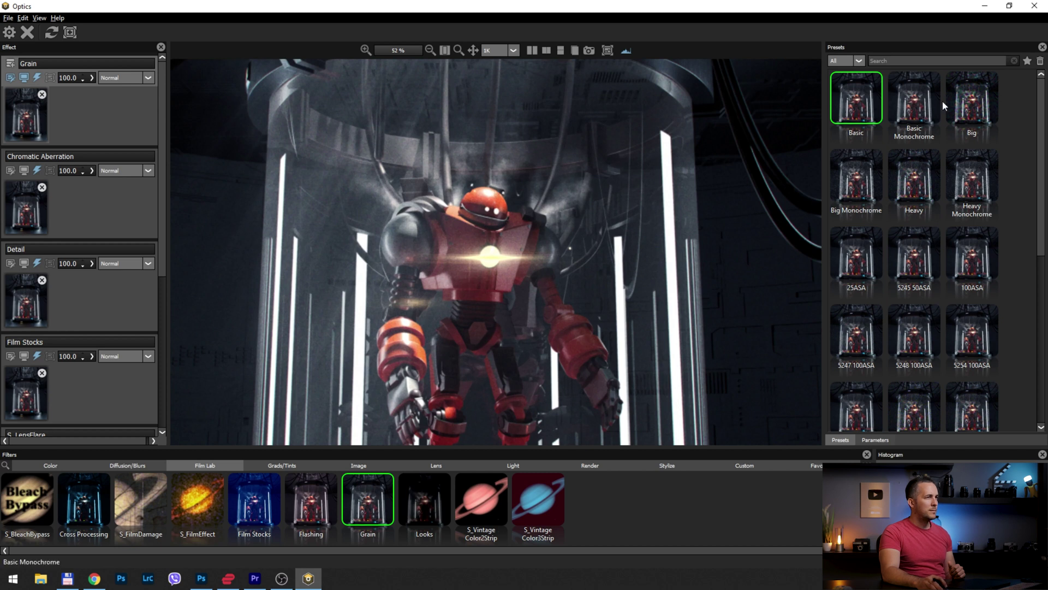
click(932, 104)
click(853, 111)
Step: Check the full image in the side-by-side comparison, then apply the effects and return to Photoshop
scroll(581, 205, down, 3)
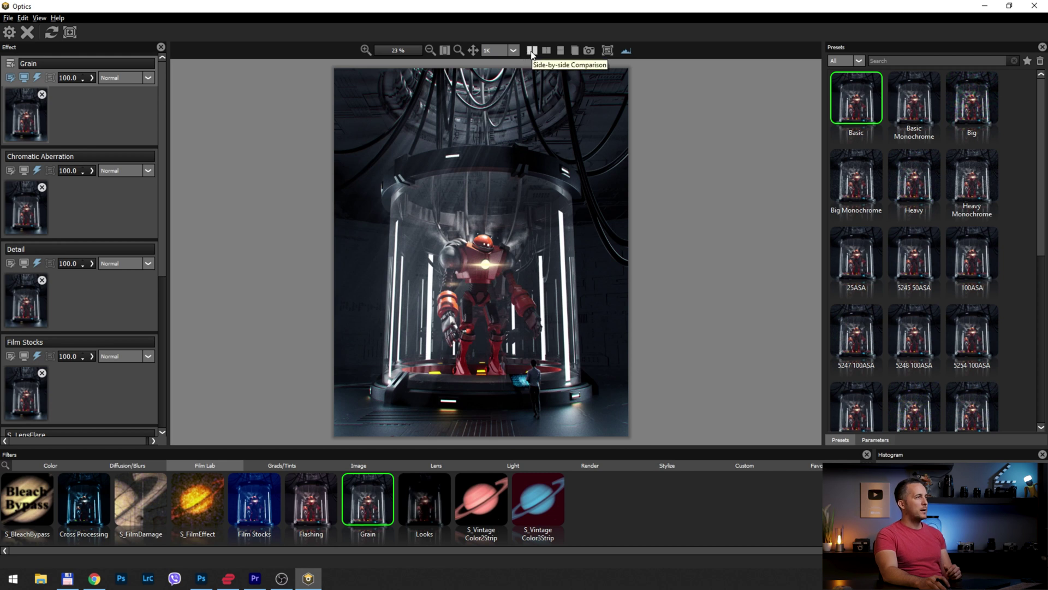
click(531, 52)
click(532, 53)
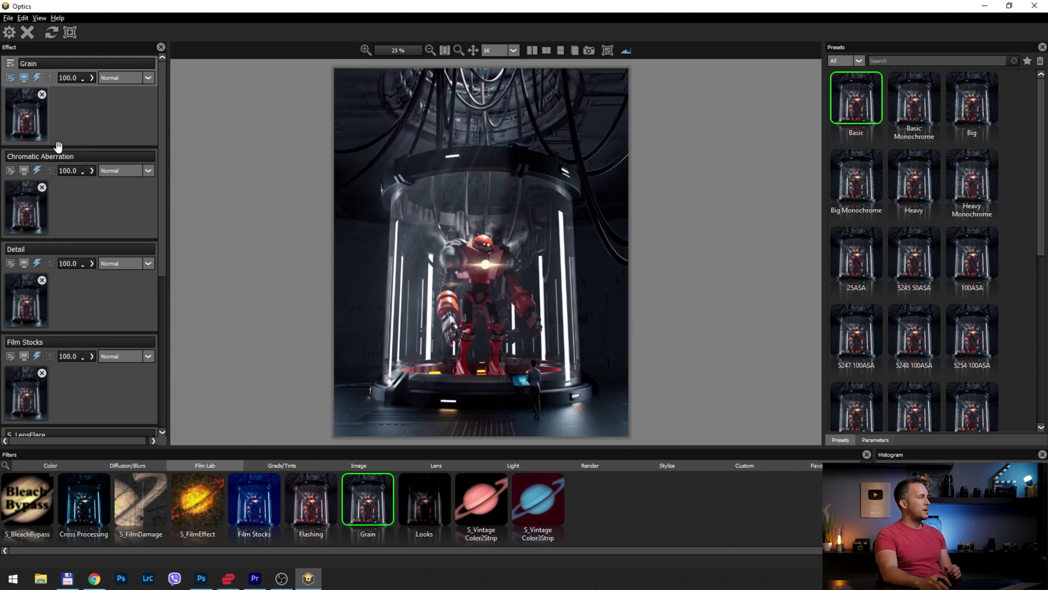
click(9, 33)
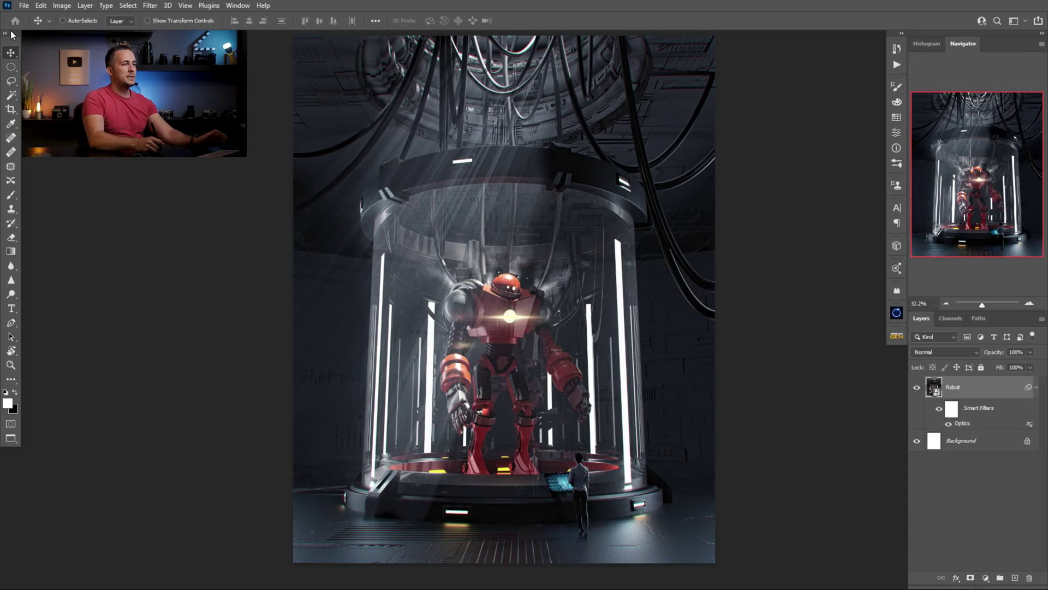
Step: Toggle the Robot layer's smart filters off and on to compare the image before and after Optics
click(939, 411)
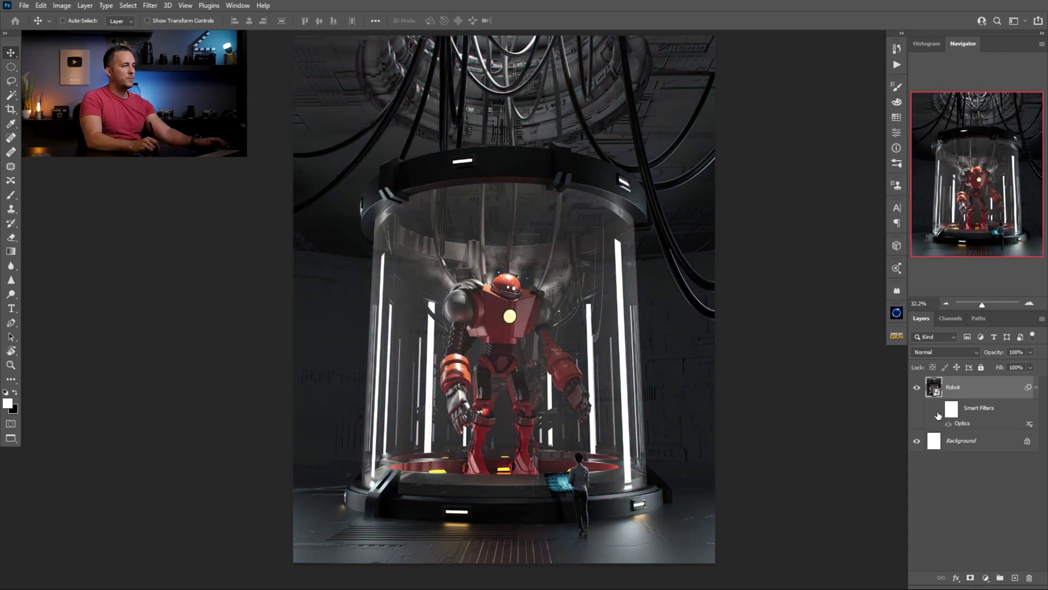
click(939, 411)
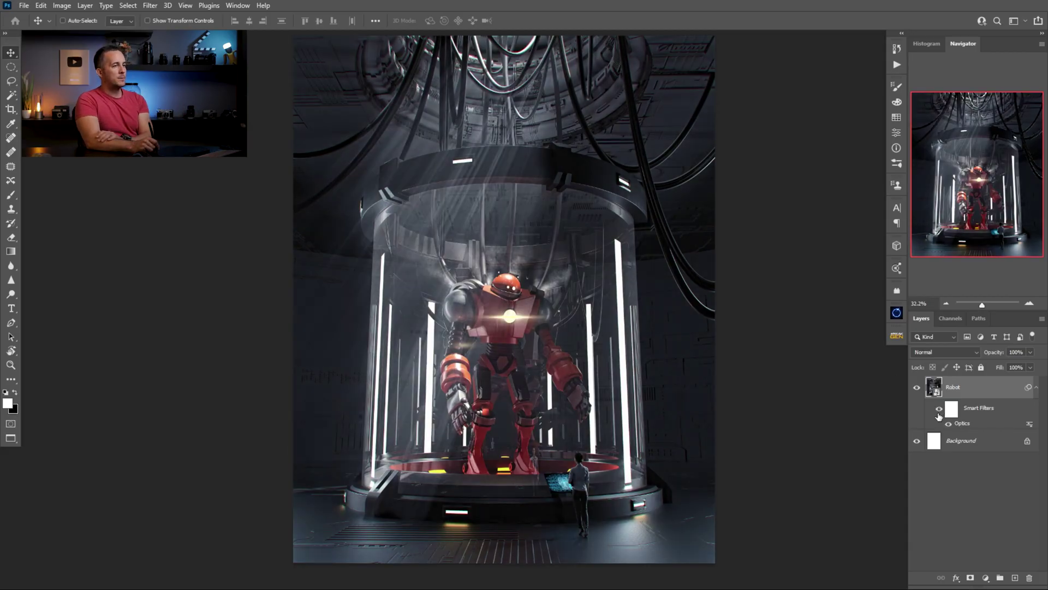
click(939, 411)
click(939, 410)
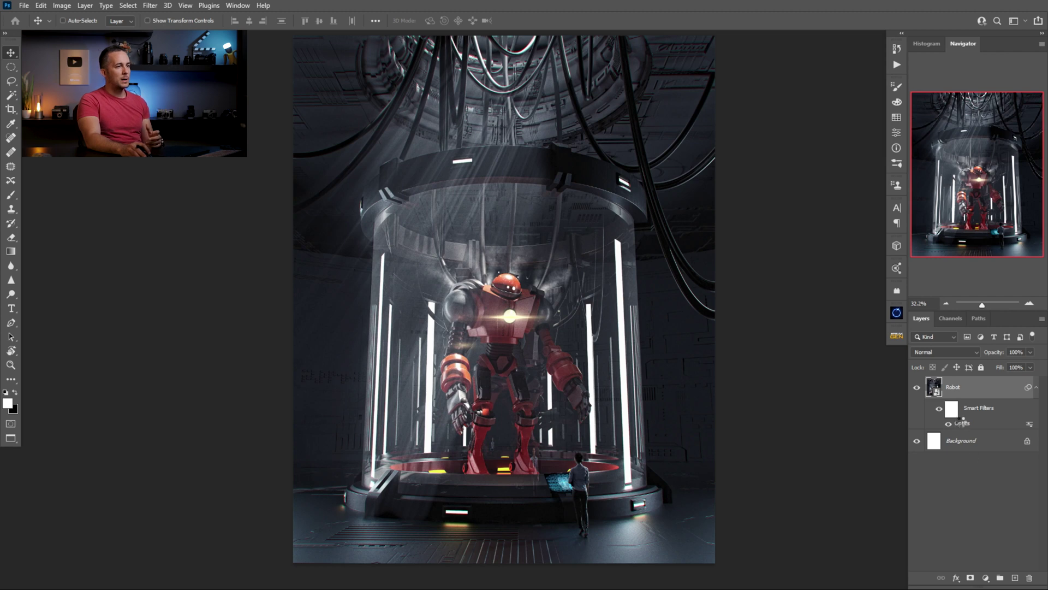
Step: Reopen the Robot layer's Optics smart filter, browse the presets of the Film Stocks effect, and return to Photoshop
double_click(962, 422)
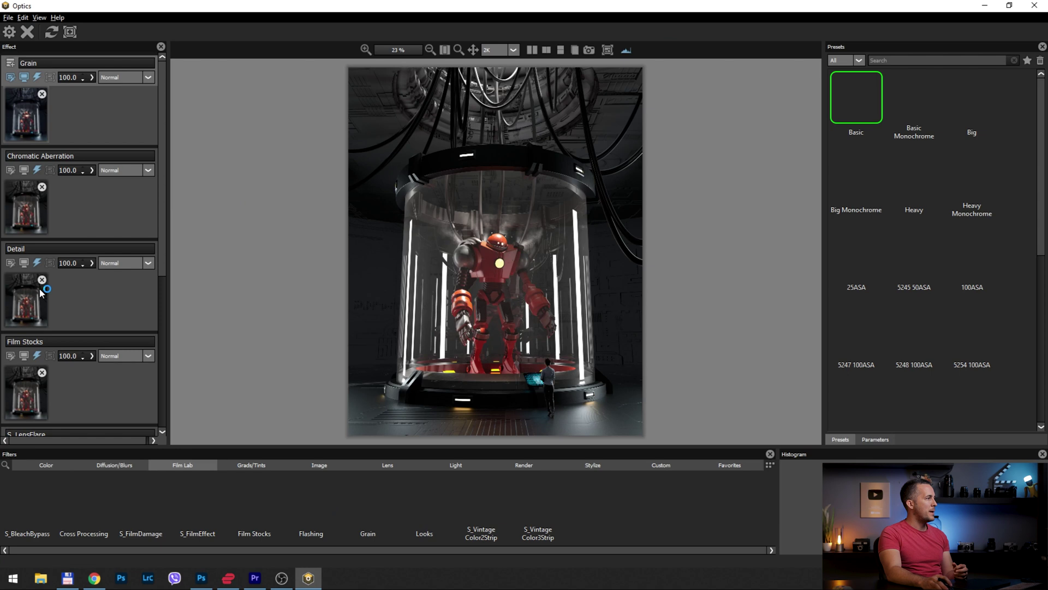
scroll(55, 327, down, 1)
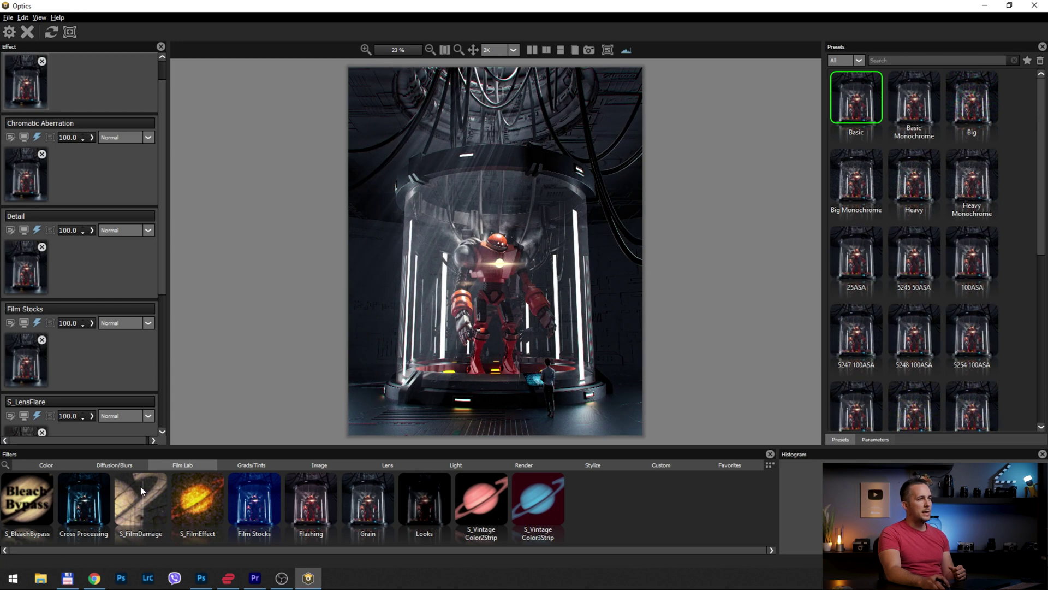
click(56, 373)
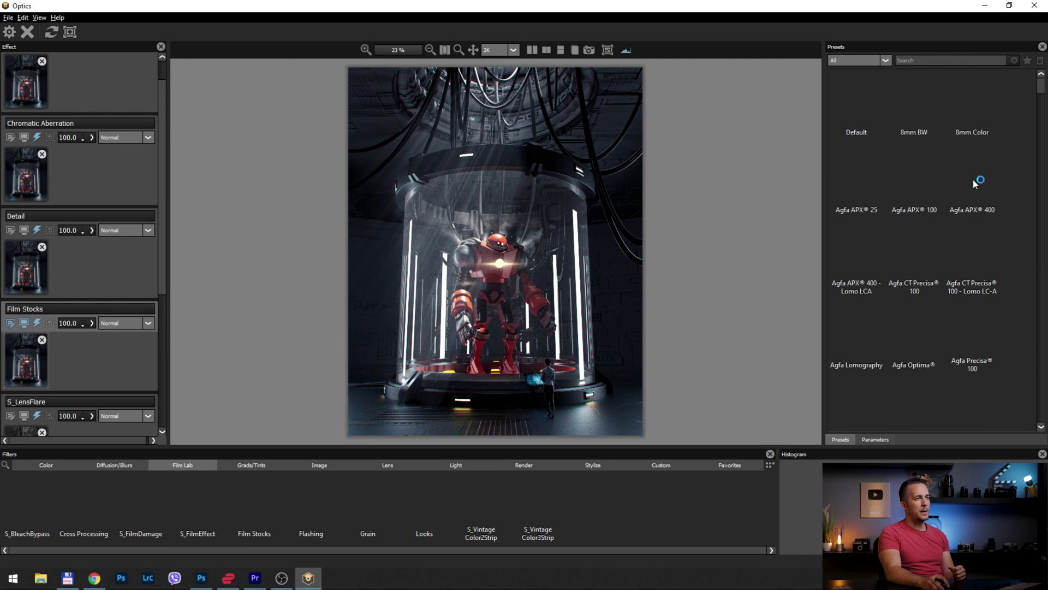
drag(1029, 92, 1039, 195)
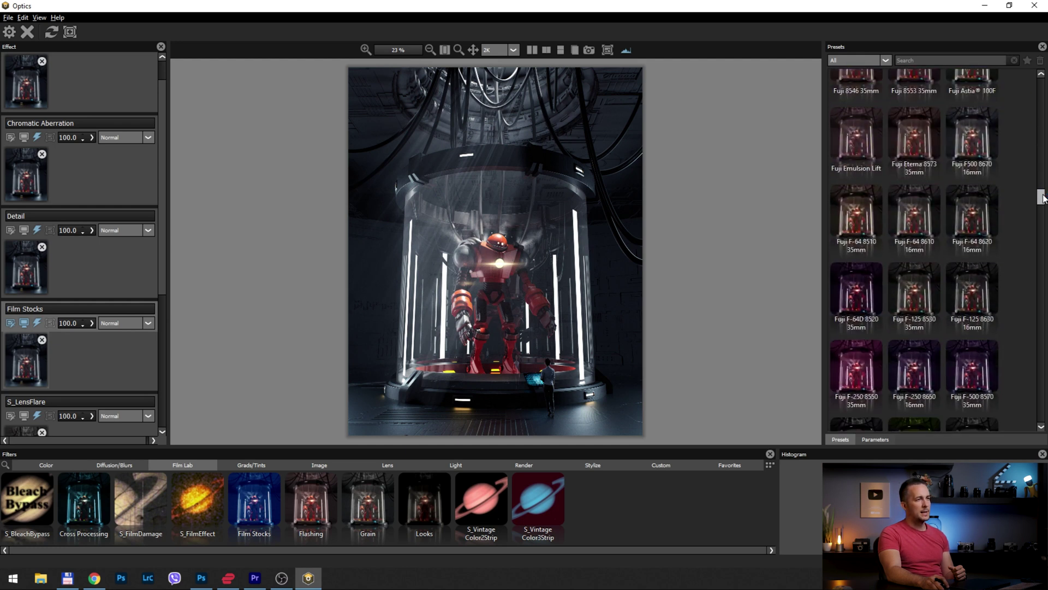
click(9, 32)
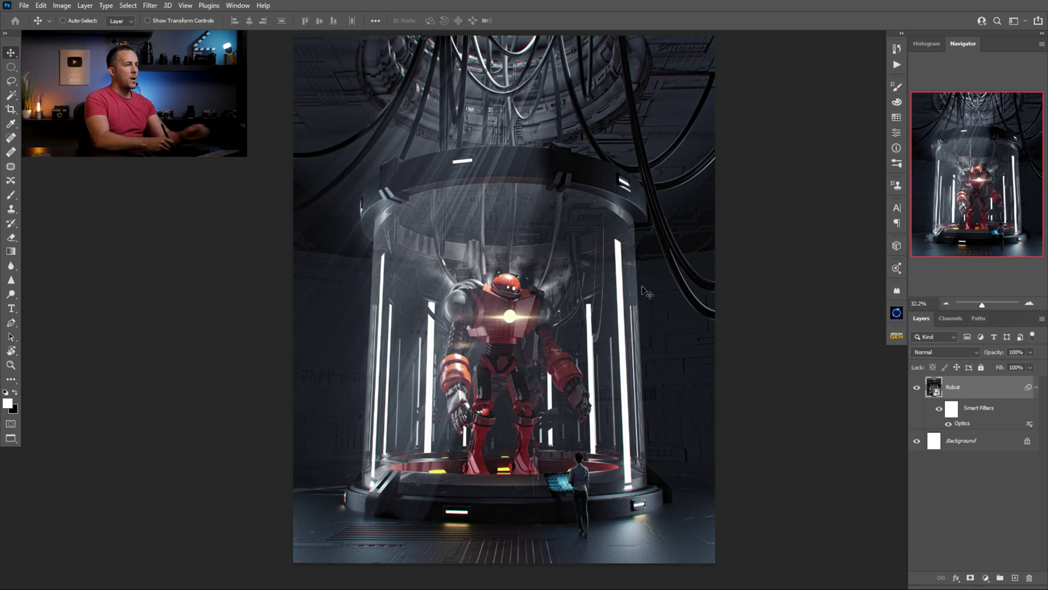
Step: Add a Curves adjustment layer above Robot and raise the midtones to input 108, output 161
click(985, 577)
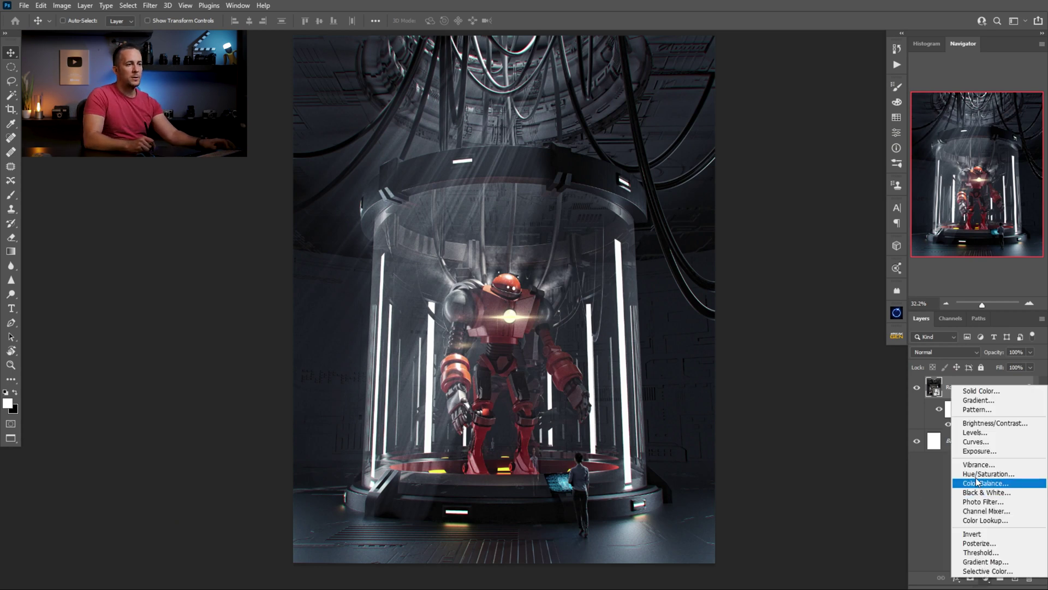
click(976, 442)
drag(798, 214, 796, 191)
Step: Invert the Curves layer mask and paint white over the ceiling's top centre with a large Soft Round Pressure Opacity brush
drag(617, 186, 579, 254)
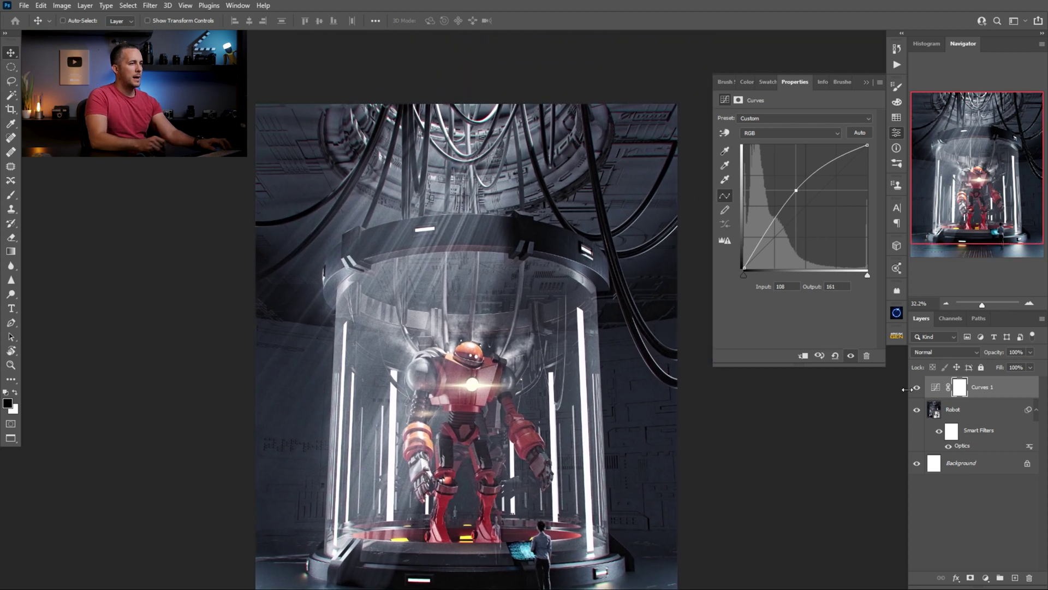
key(ctrl+i)
key(b)
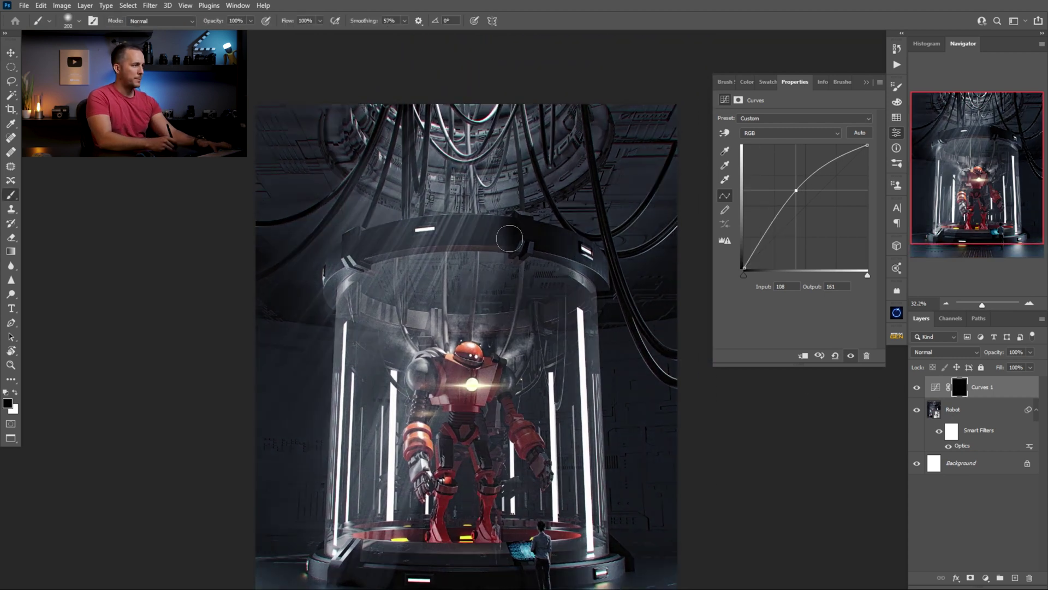
right_click(530, 238)
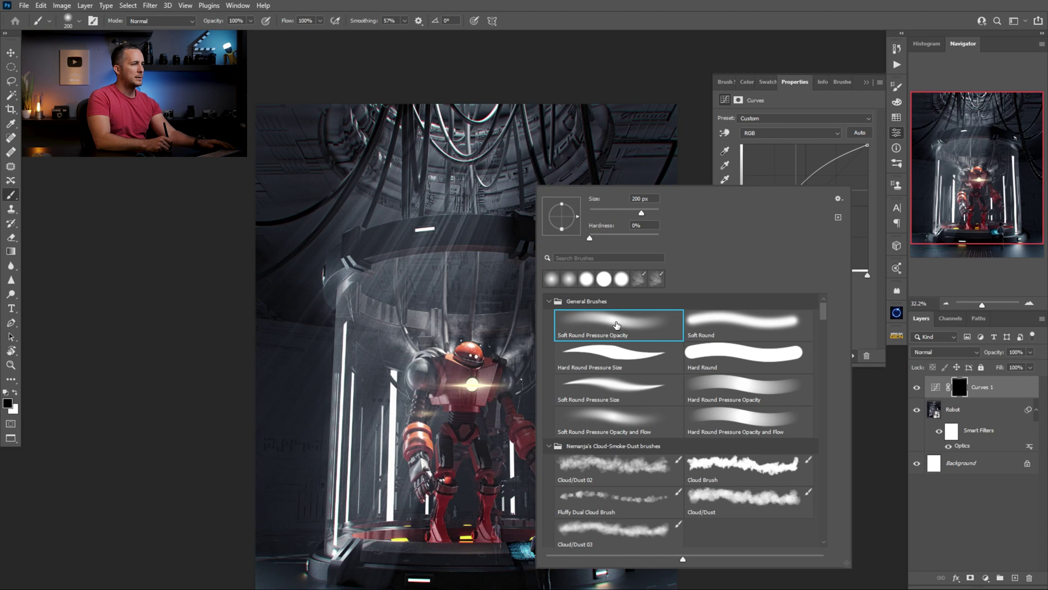
click(629, 79)
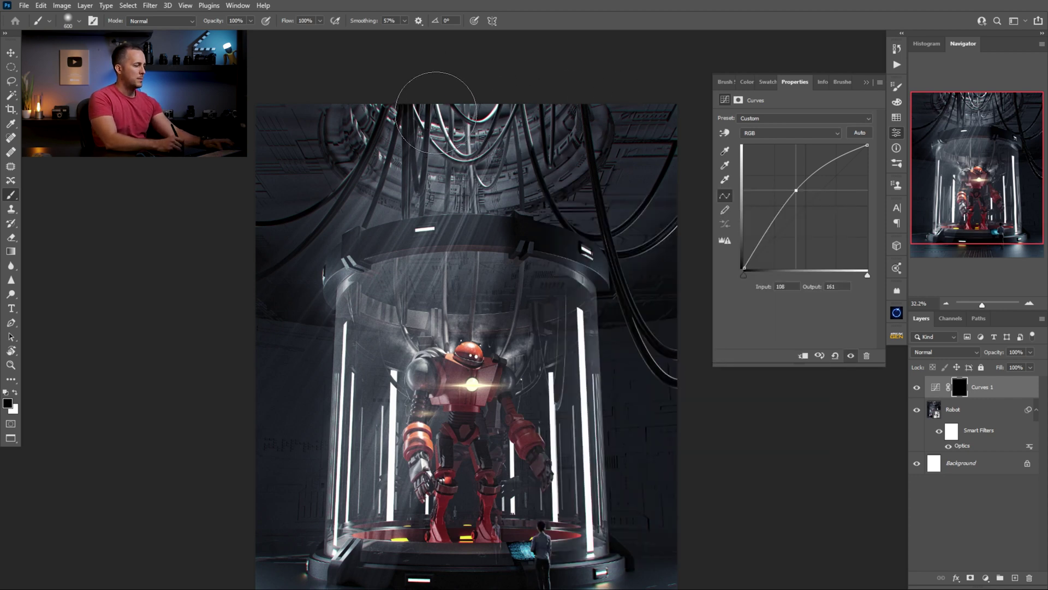
key(x)
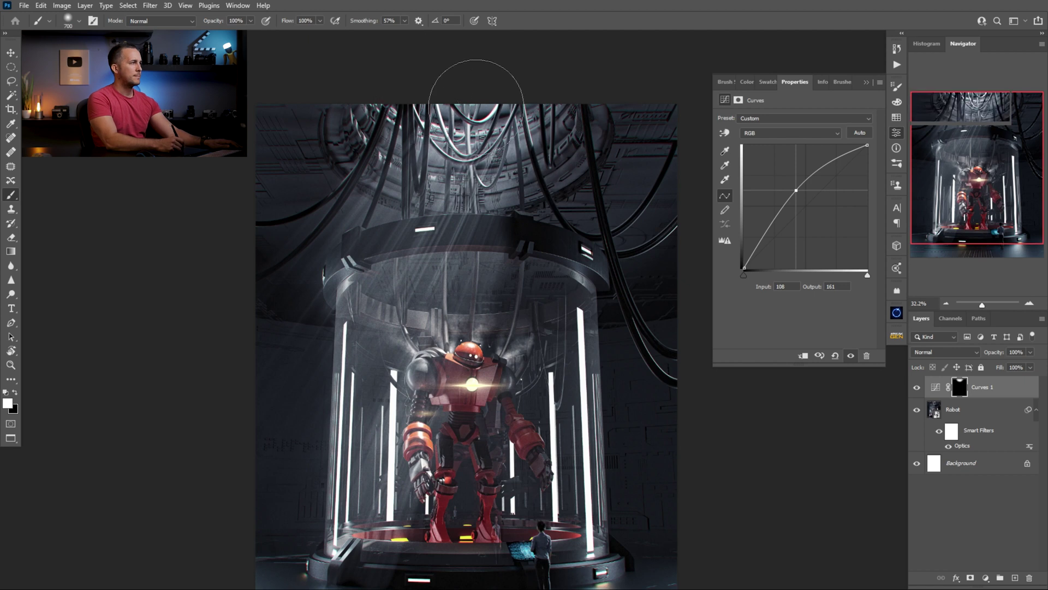
Step: Brighten the curve point to input 101, output 168, and paint the mask over the cables and capsule top at 1000 px
drag(796, 190, 793, 187)
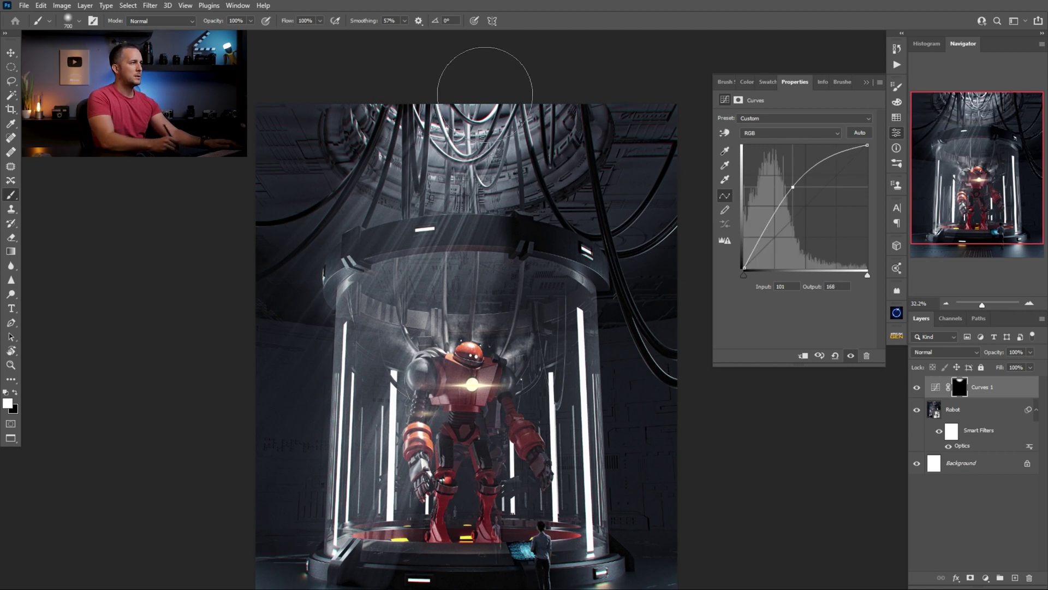
key(])
key(])
key(])
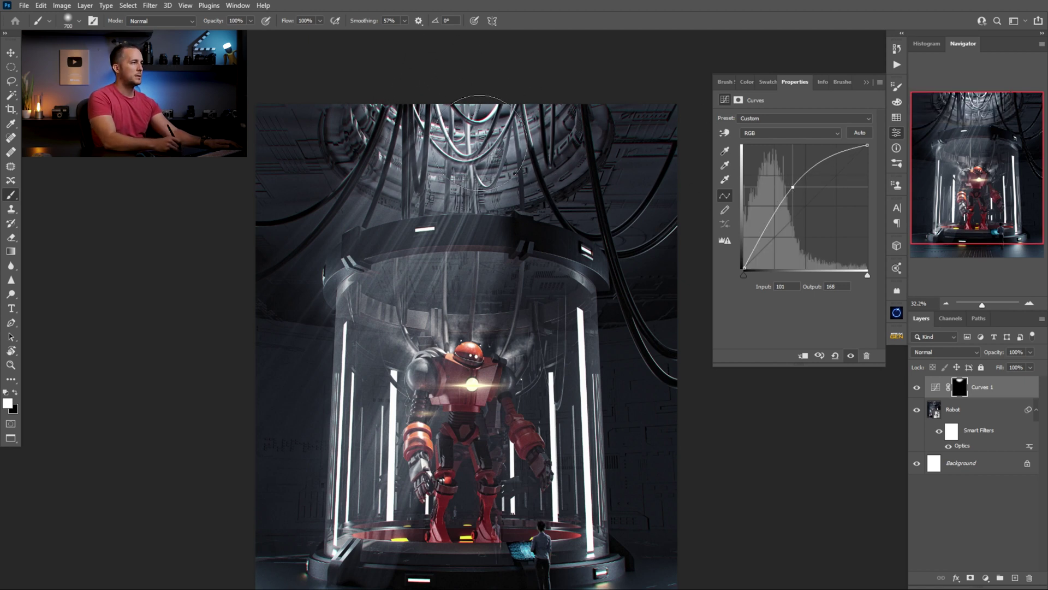
drag(456, 246, 470, 159)
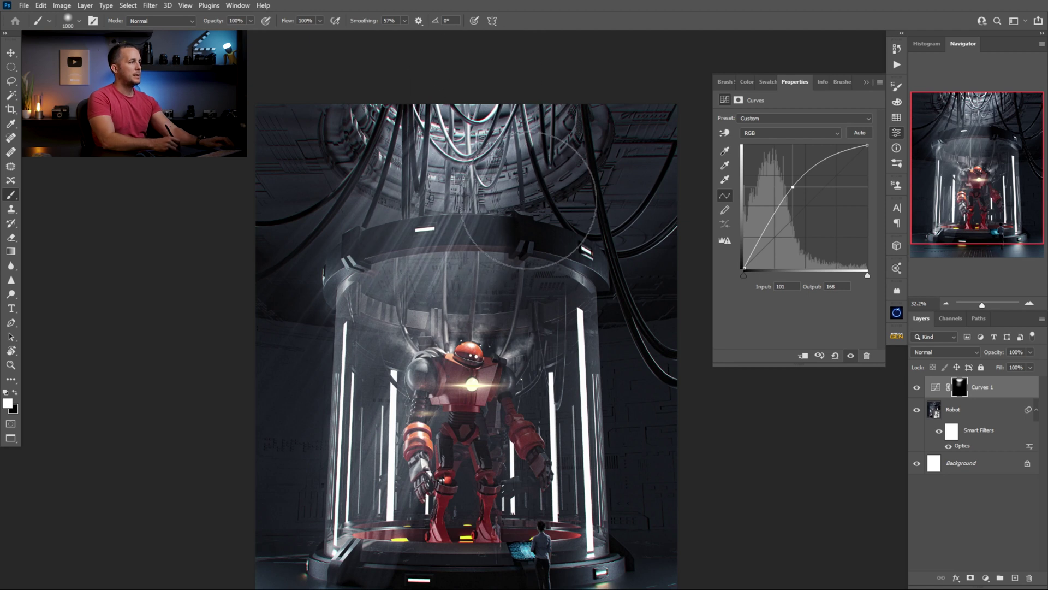
Step: Soften the brightening by setting the curve point to input 103, output 163
scroll(489, 240, down, 2)
drag(489, 241, 489, 210)
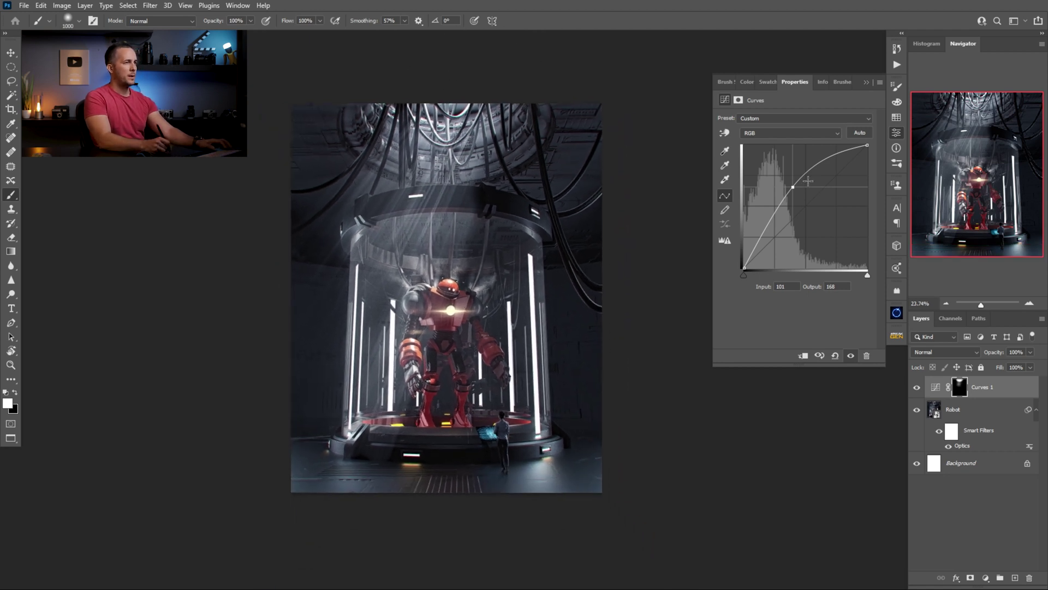
drag(793, 188, 794, 190)
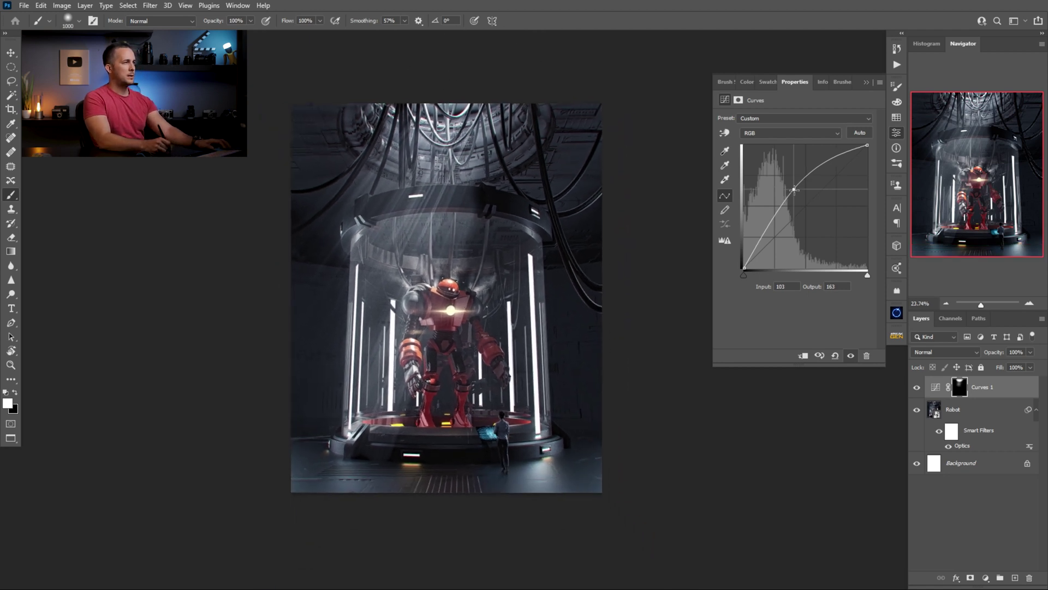
Step: Compare the image with and without the Curves layer and Optics smart filter, then collapse the layer properties
click(917, 388)
click(917, 388)
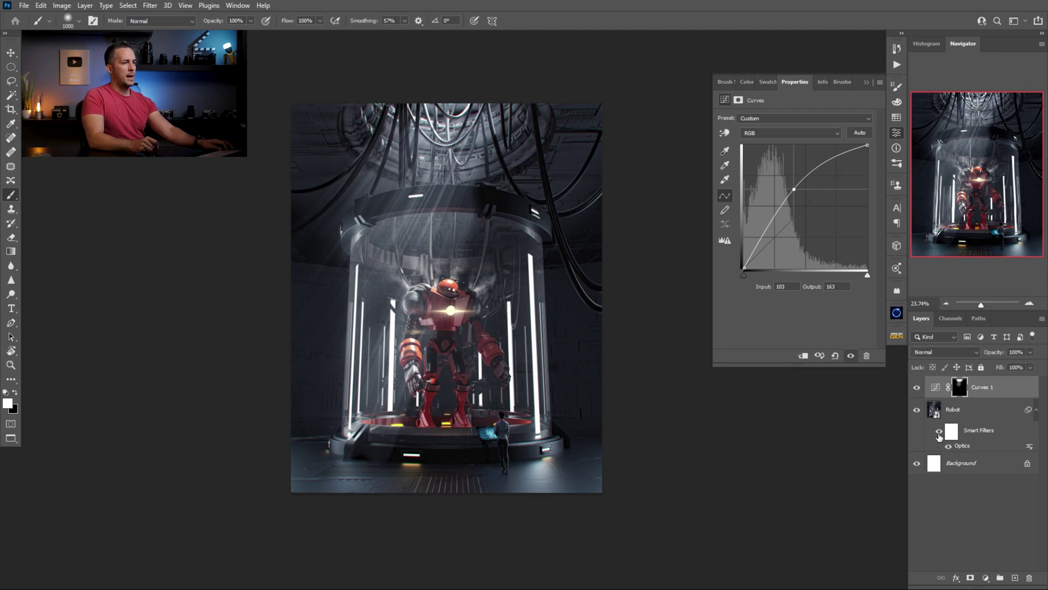
click(931, 411)
click(916, 388)
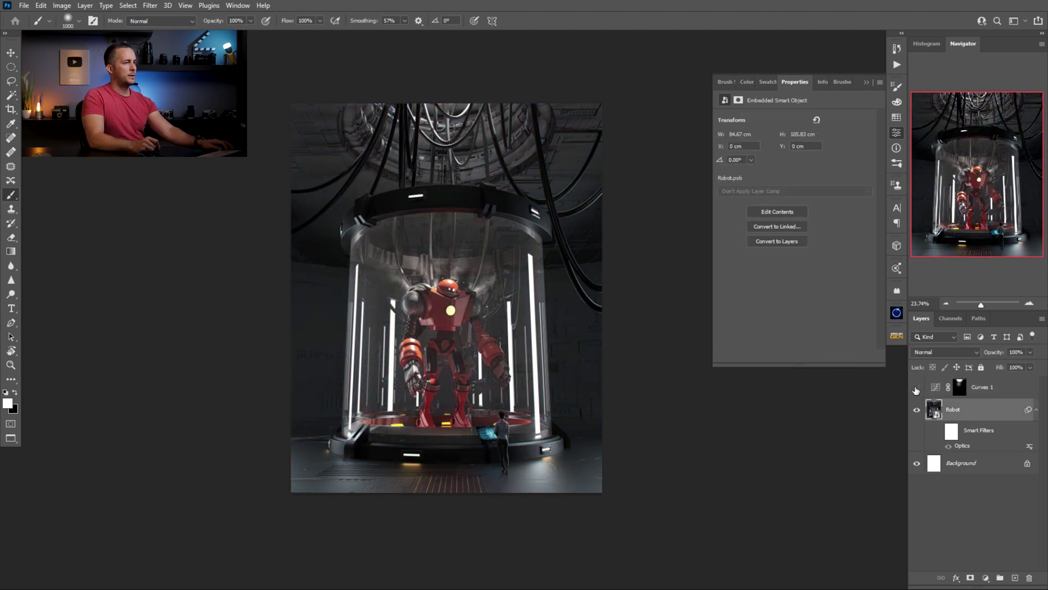
click(916, 388)
click(939, 432)
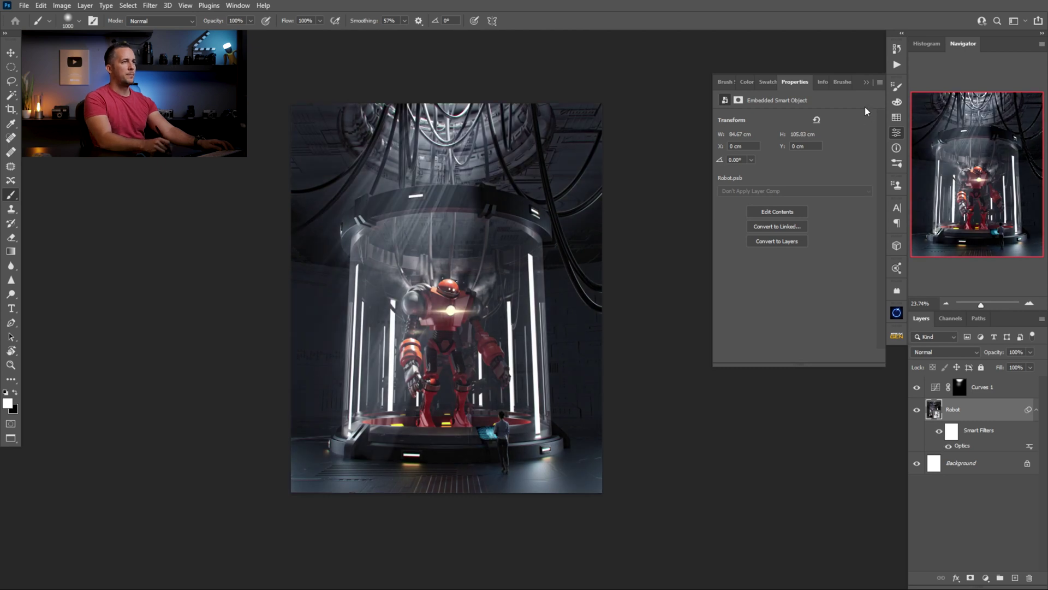
click(866, 82)
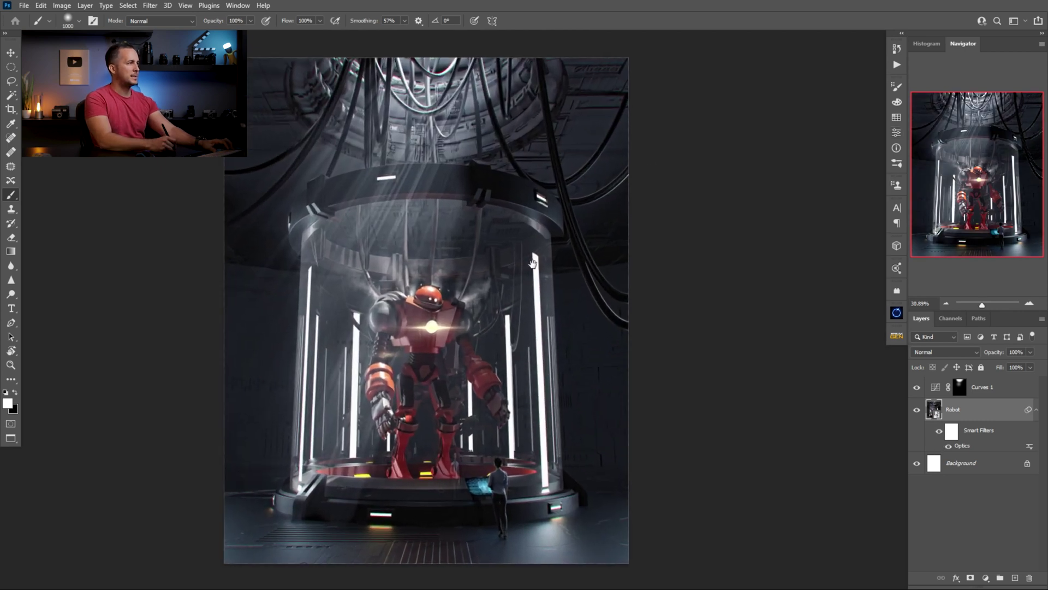